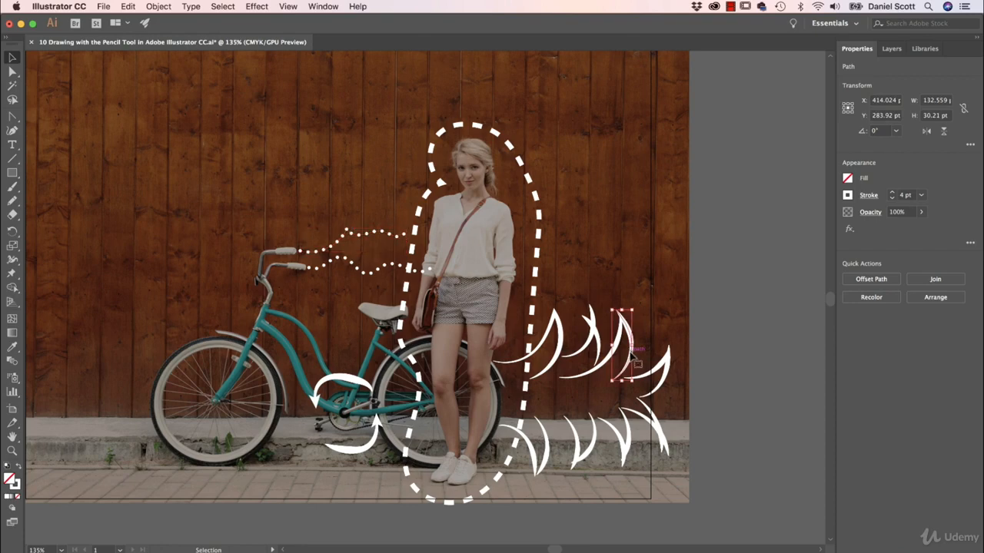
left_click(747, 371)
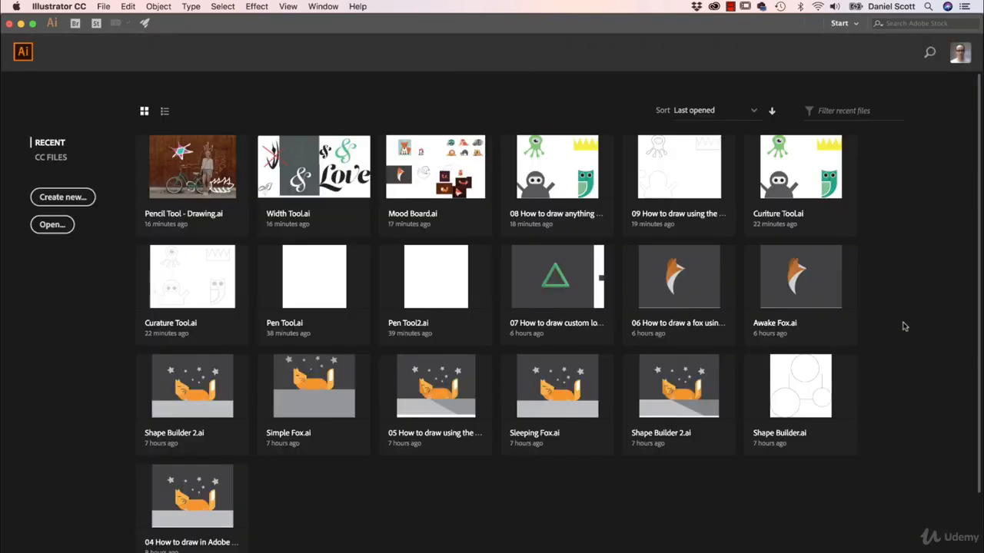
Step: Create a new landscape document from the print Letter preset
left_click(109, 8)
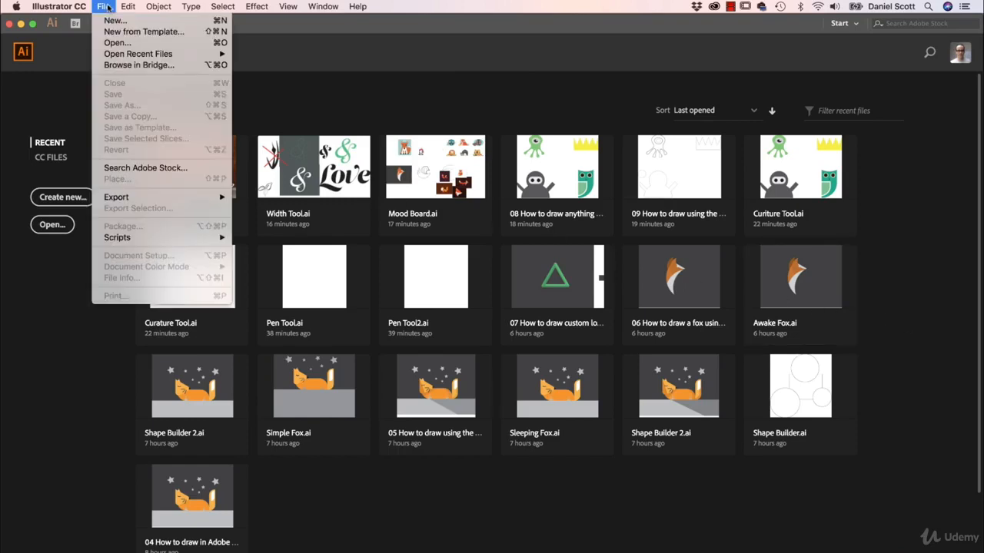
left_click(111, 22)
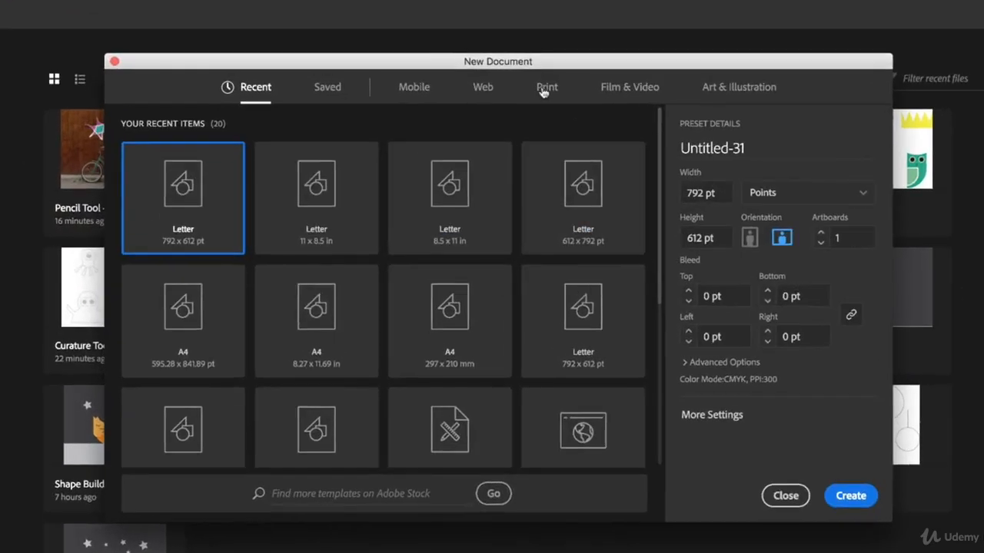
left_click(535, 117)
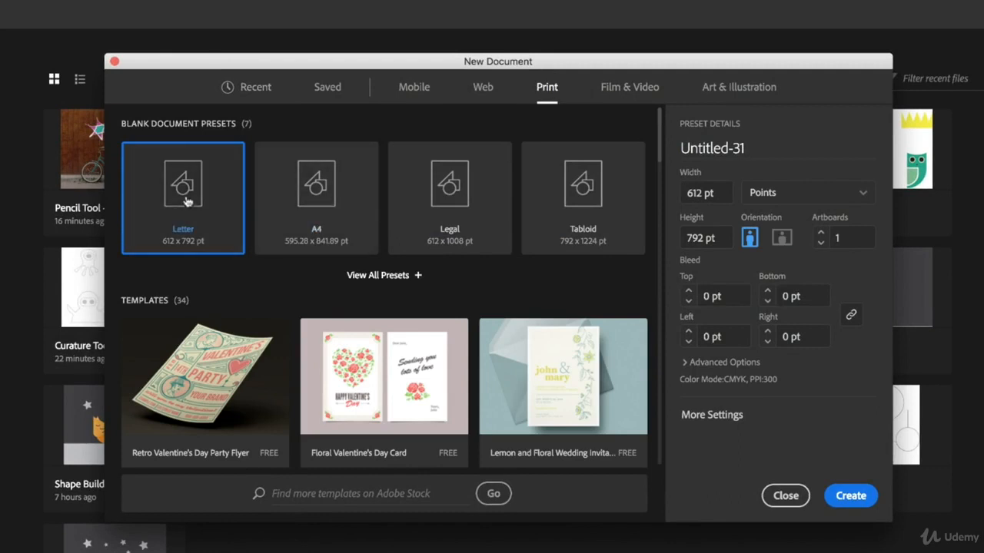
left_click(782, 239)
left_click(851, 496)
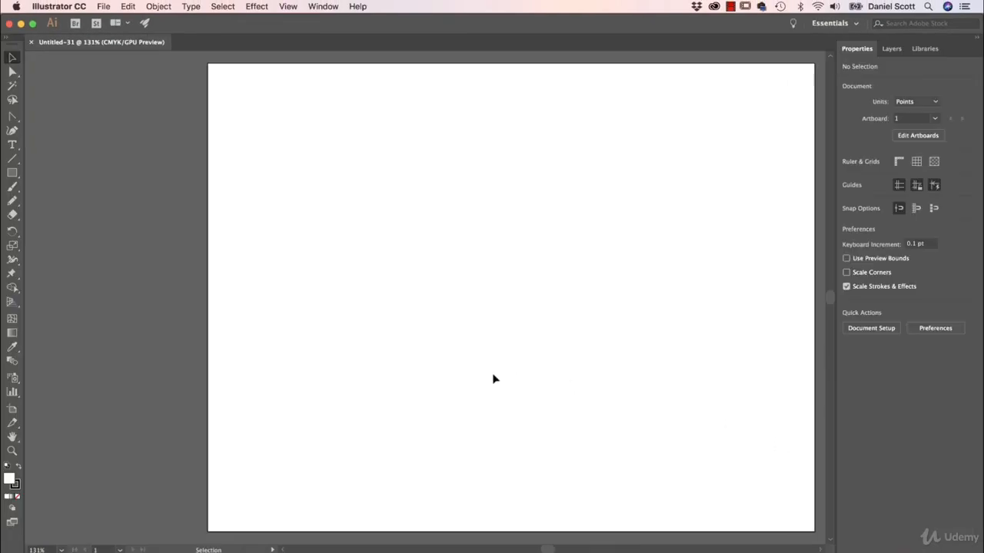
Step: Place Drawing 1.jpeg from the Exercise Files folder at full size near the artboard's upper-left corner
left_click(103, 6)
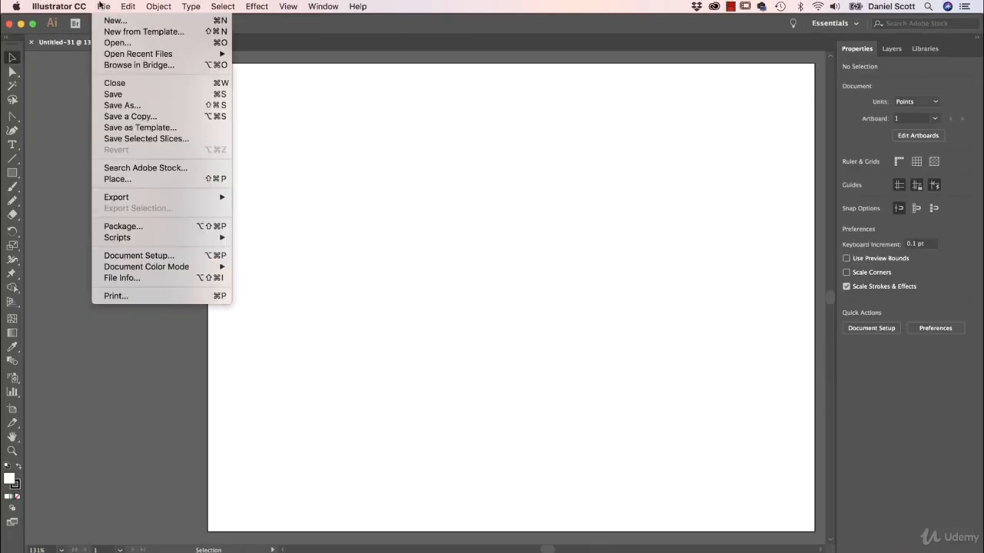
left_click(123, 177)
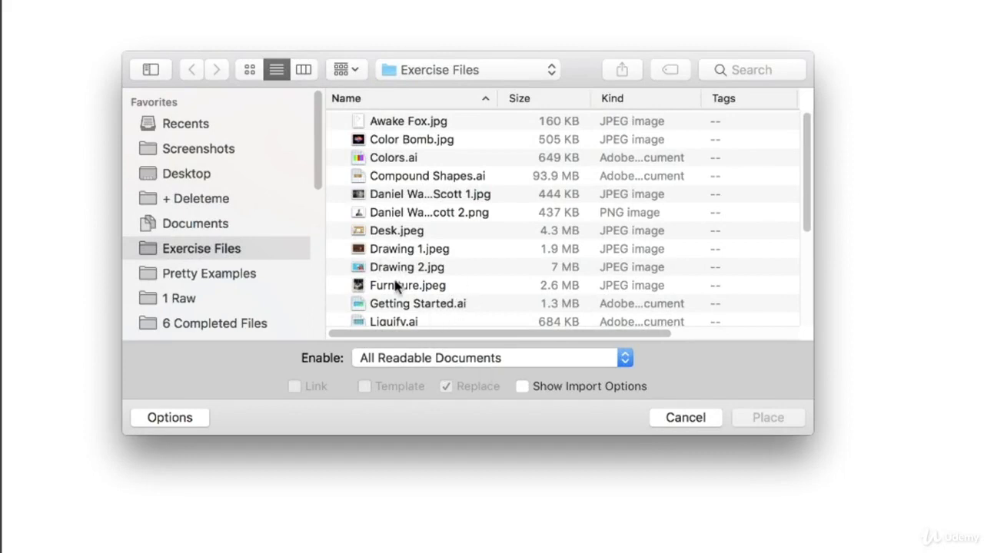
left_click(401, 248)
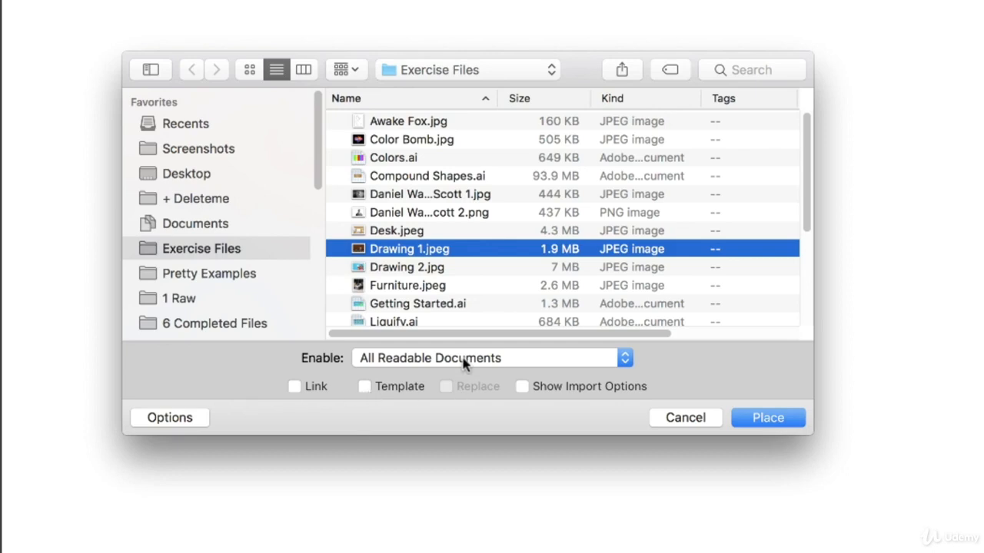
left_click(749, 417)
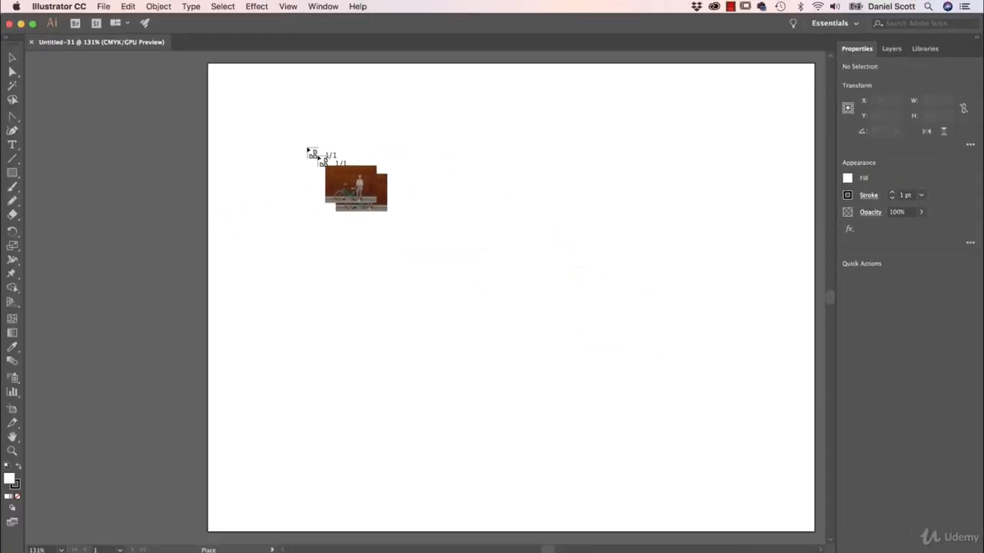
left_click(219, 70)
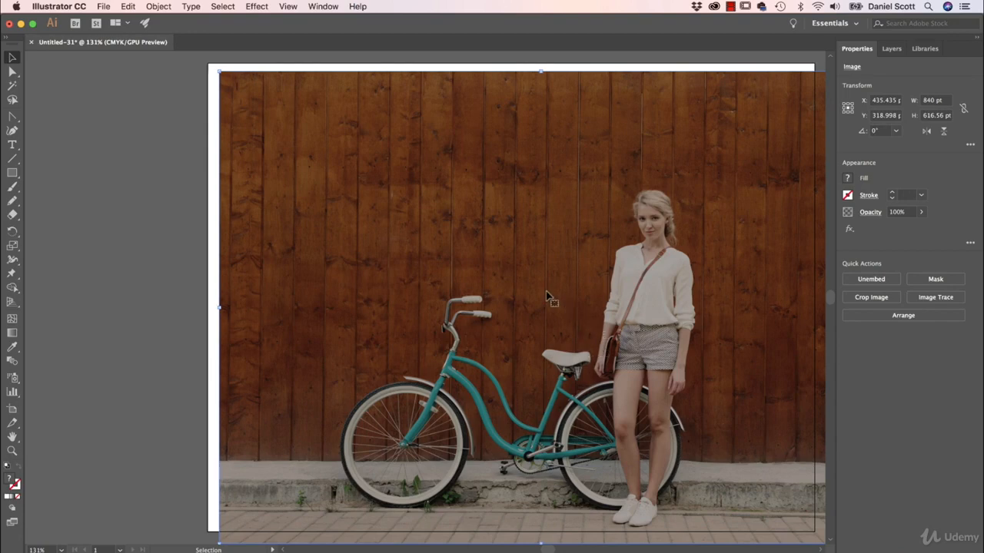
Step: With Smart Guides on, snap the placed photo's upper-left corner to the artboard's upper-left corner
left_click(288, 7)
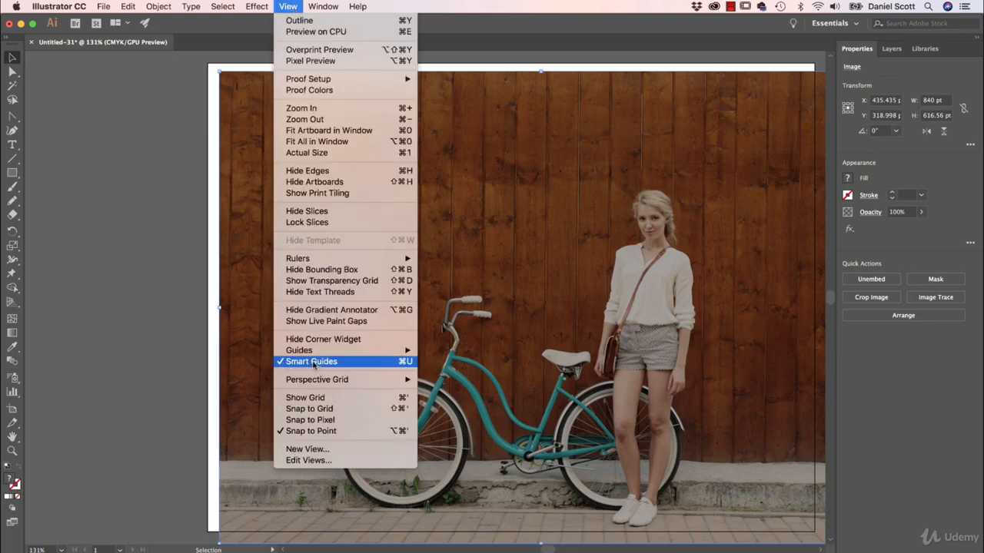
left_click(291, 368)
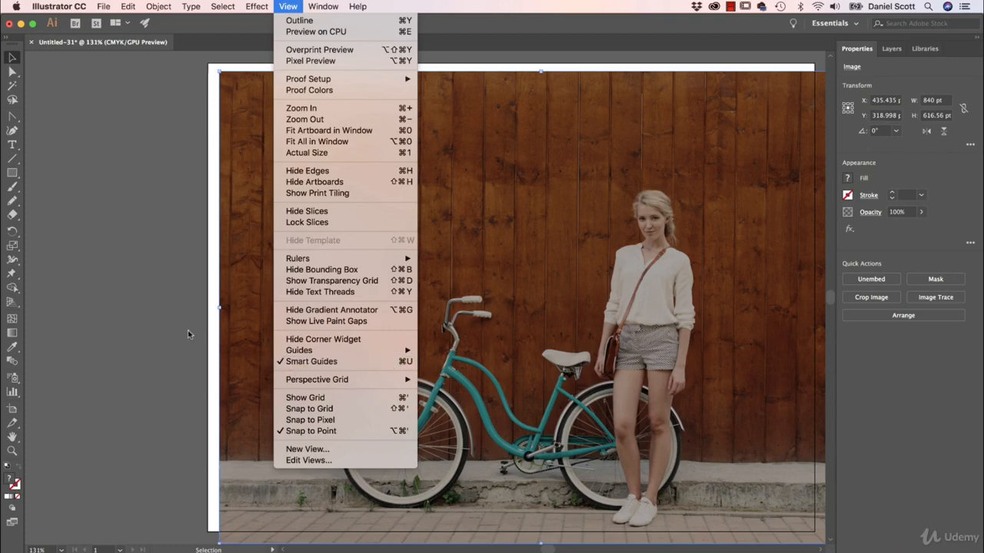
left_click_drag(343, 192, 331, 184)
left_click_drag(588, 299, 484, 308)
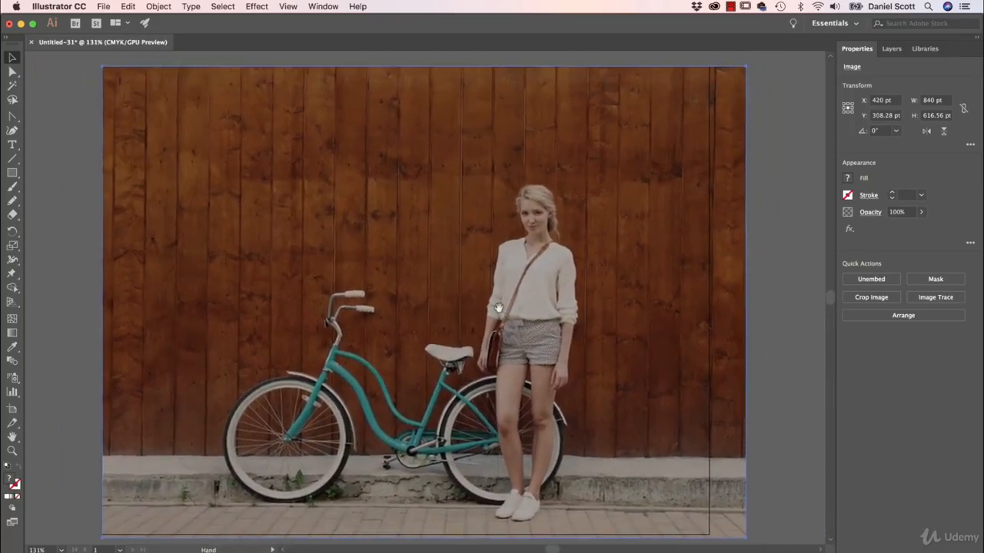
Step: Rename the photo's layer as Background and lock it
left_click(892, 49)
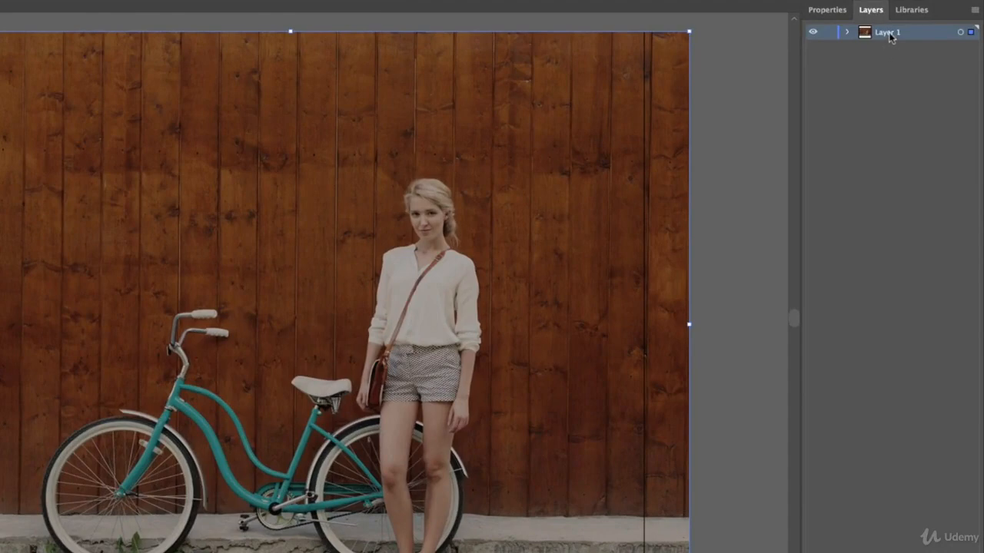
double_click(890, 33)
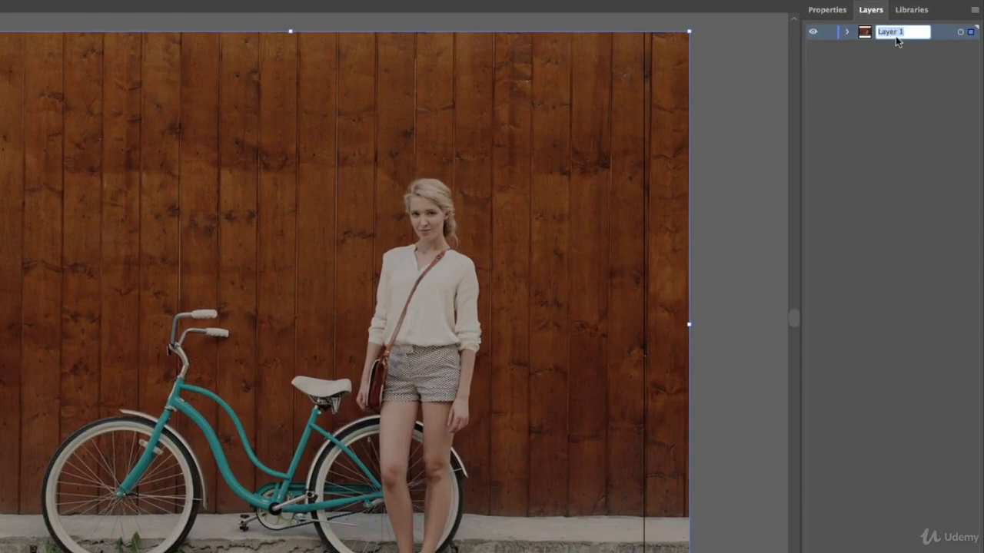
type("Background")
key("Return")
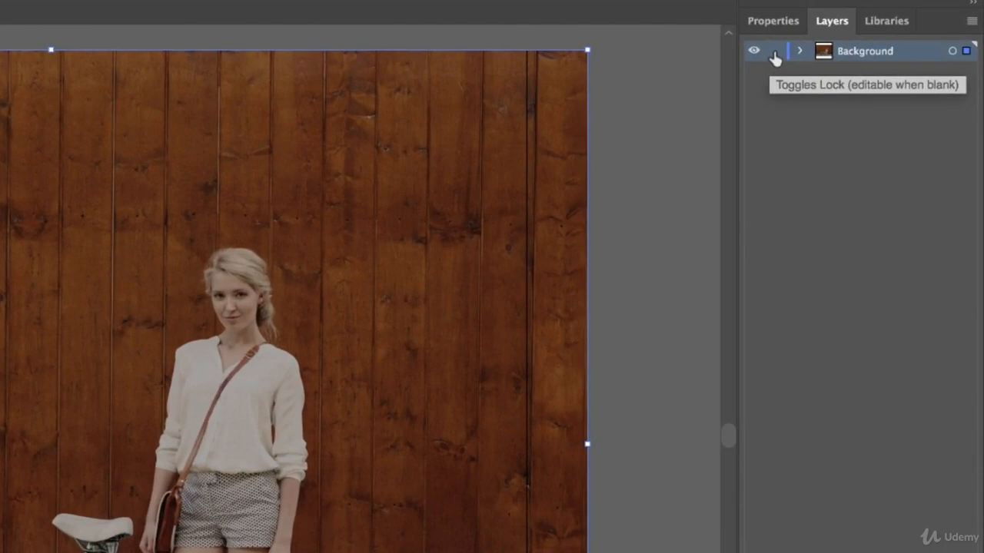
left_click(828, 32)
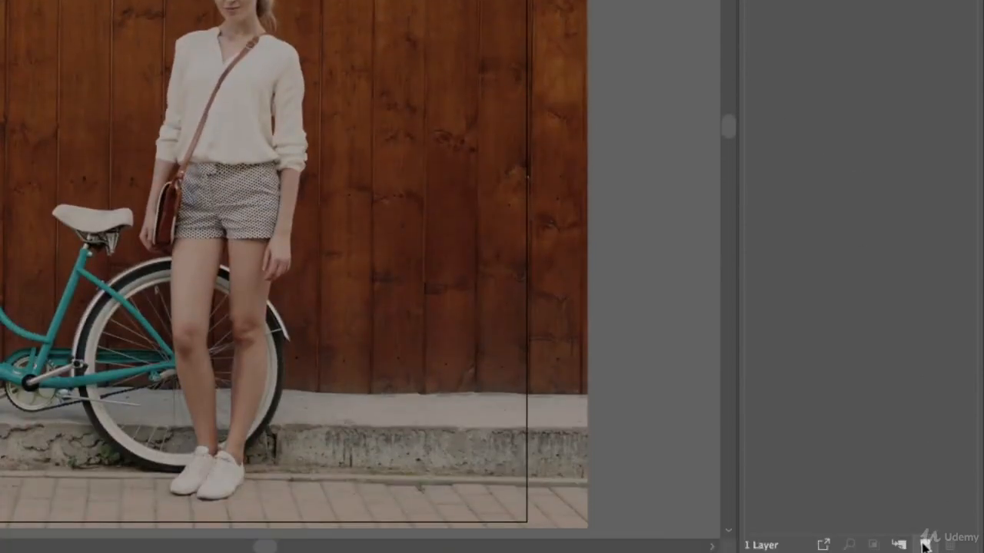
Step: Add a new layer above Background and name it Drawing
left_click(926, 544)
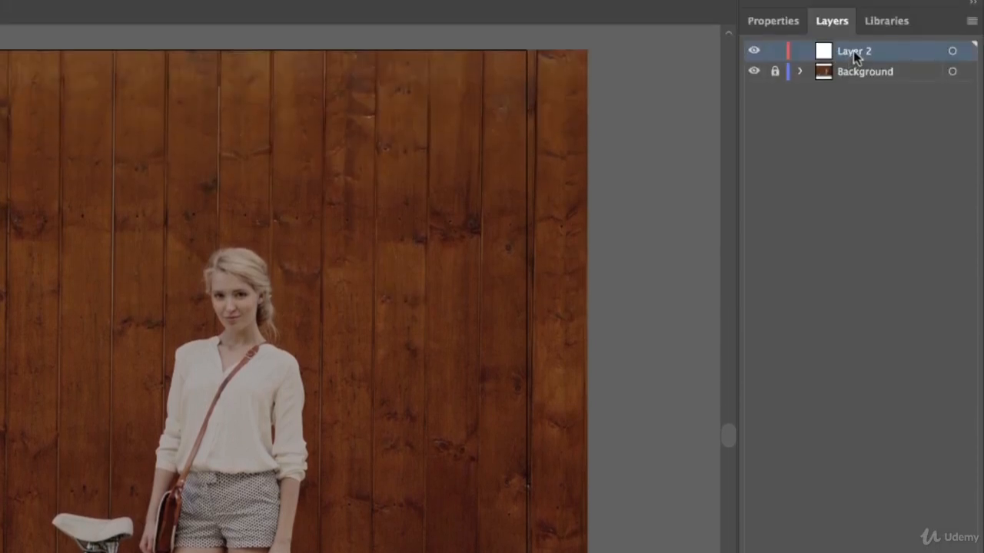
double_click(853, 51)
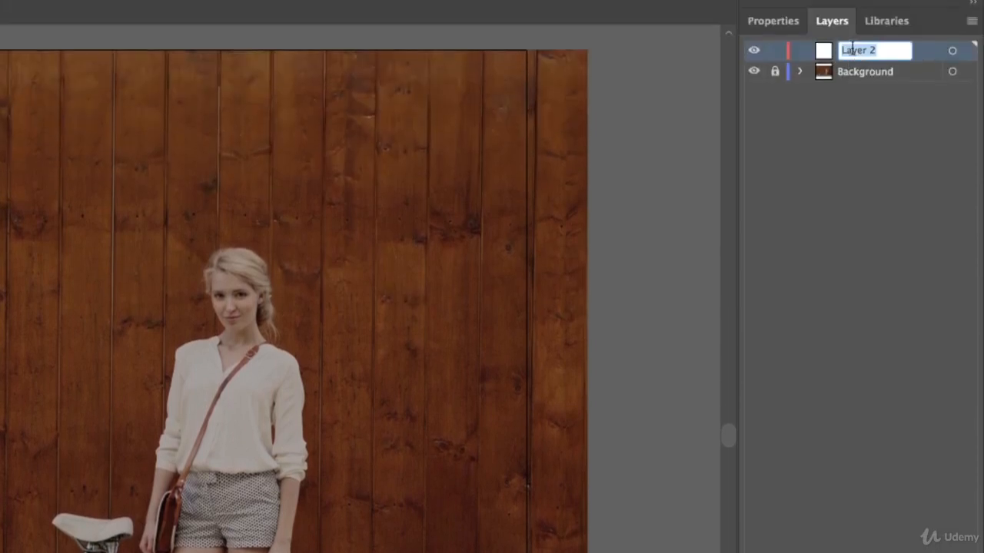
type("Drawing")
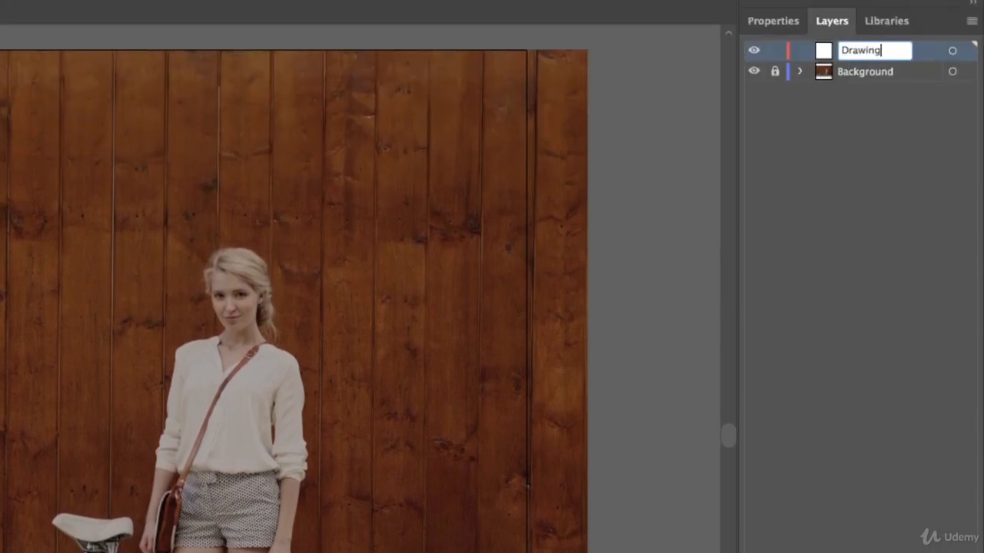
key("Return")
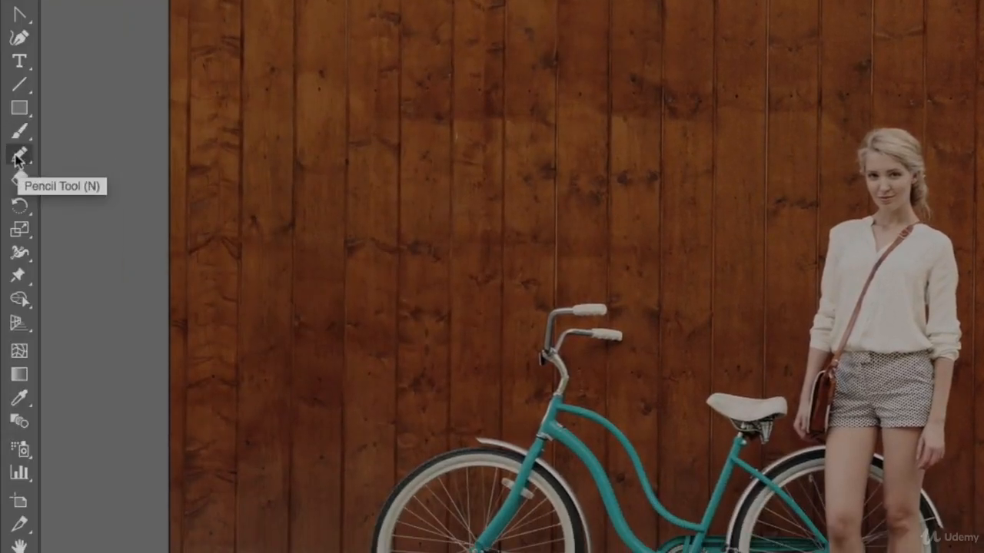
Step: Look through the tools grouped with the Pencil, try the Shaper Tool, and switch back to the Pencil Tool
left_click(20, 159)
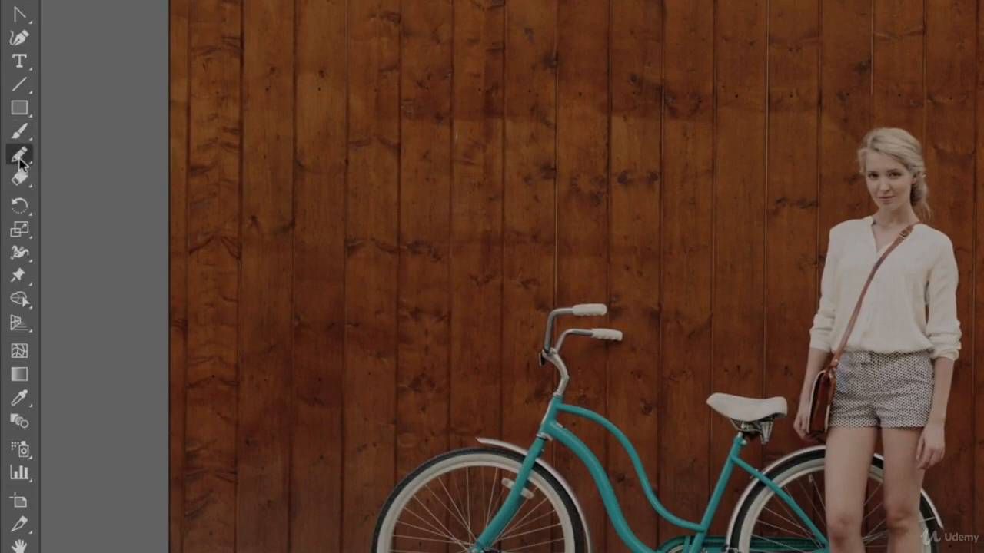
left_click(19, 159)
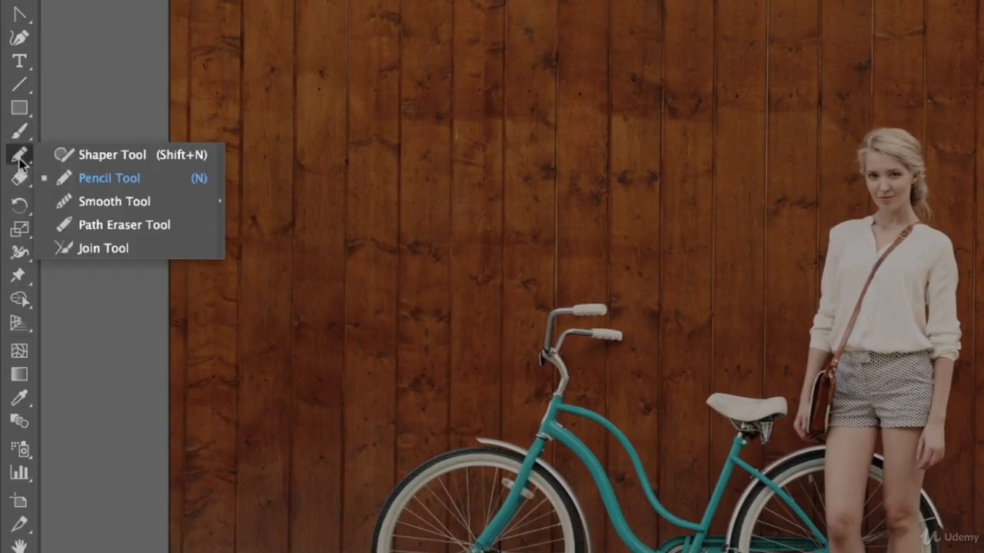
left_click(116, 156)
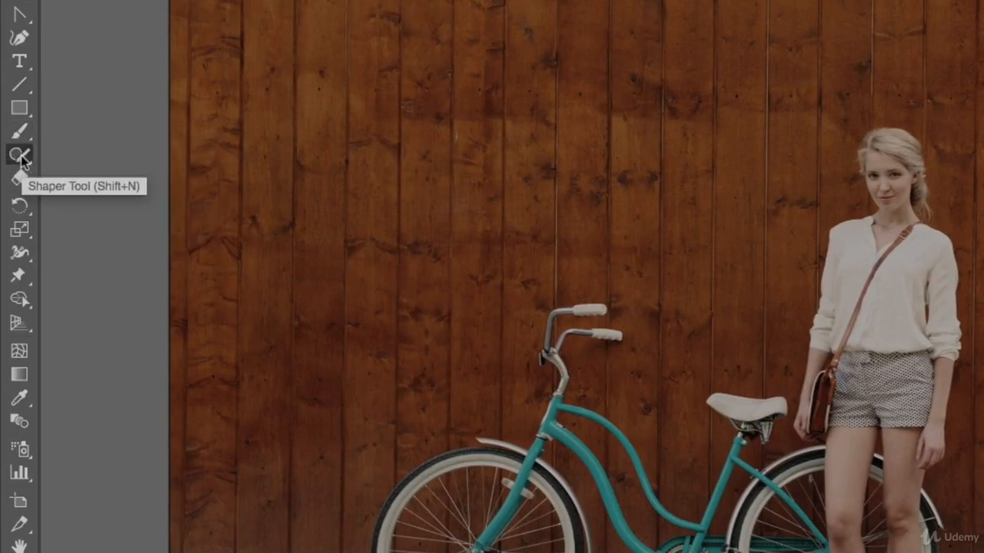
left_click(21, 158)
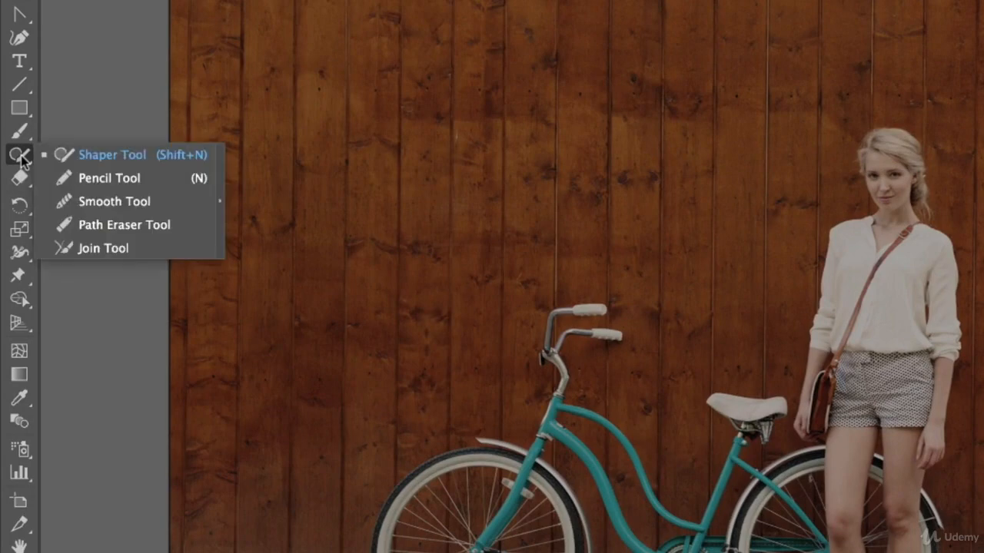
left_click(92, 177)
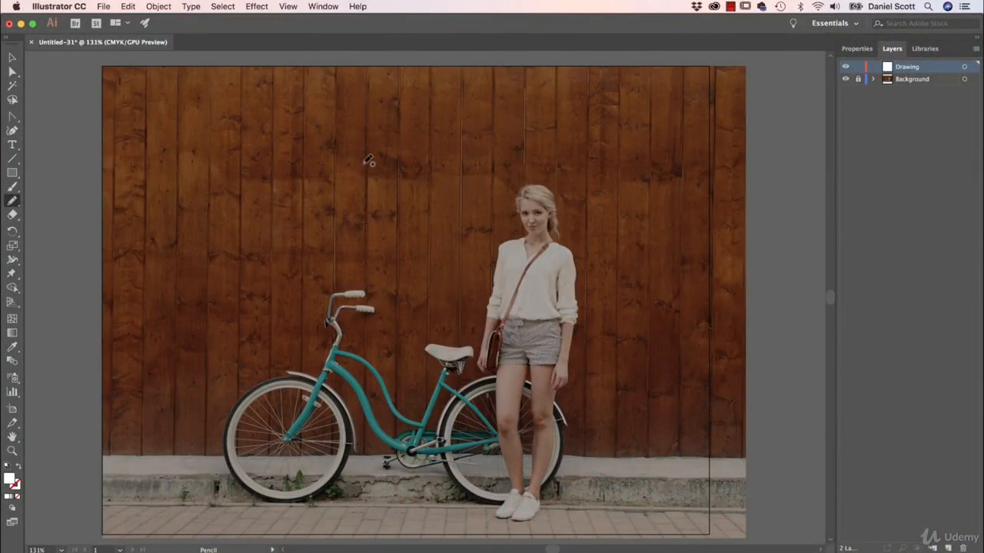
Step: Draw a short test stroke on the wooden wall with the Pencil Tool and delete it
mouse_move(374, 138)
left_mouse_down()
mouse_move(335, 137)
mouse_move(306, 157)
mouse_move(318, 193)
mouse_move(384, 211)
mouse_move(398, 159)
mouse_move(391, 138)
mouse_move(375, 137)
mouse_move(395, 161)
mouse_move(374, 210)
left_mouse_up()
key("BackSpace")
Step: Set the stroke colour for new drawing to white, keeping no fill
left_click(857, 49)
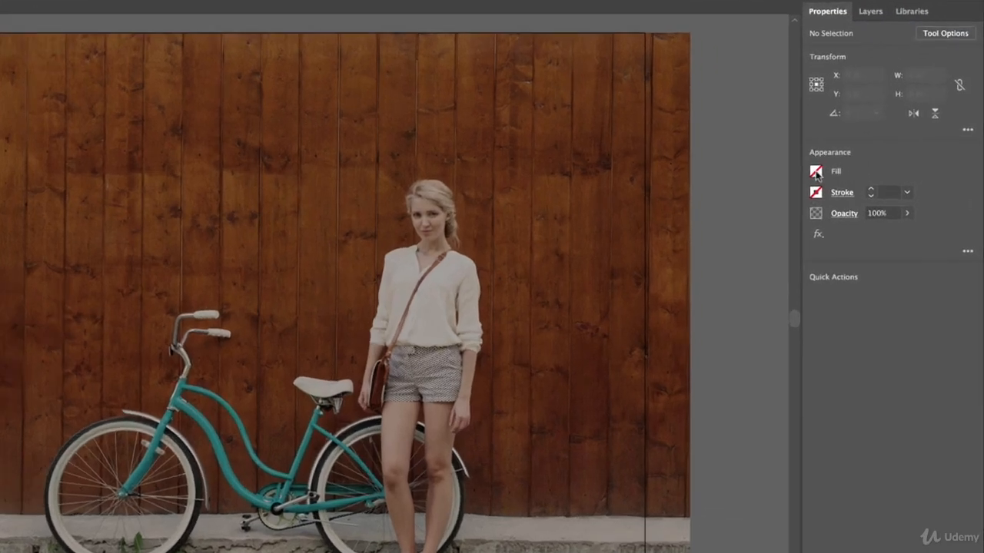
left_click(837, 194)
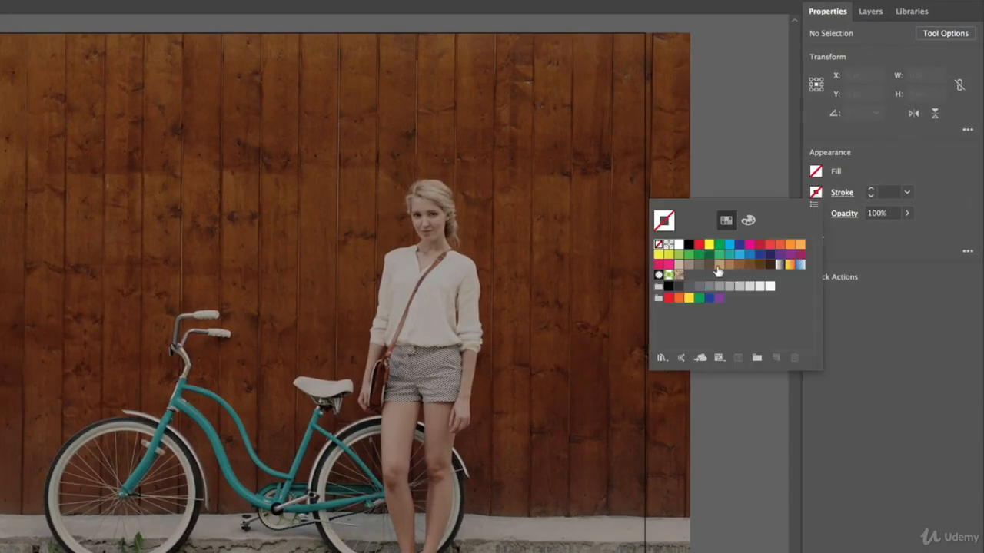
left_click(678, 244)
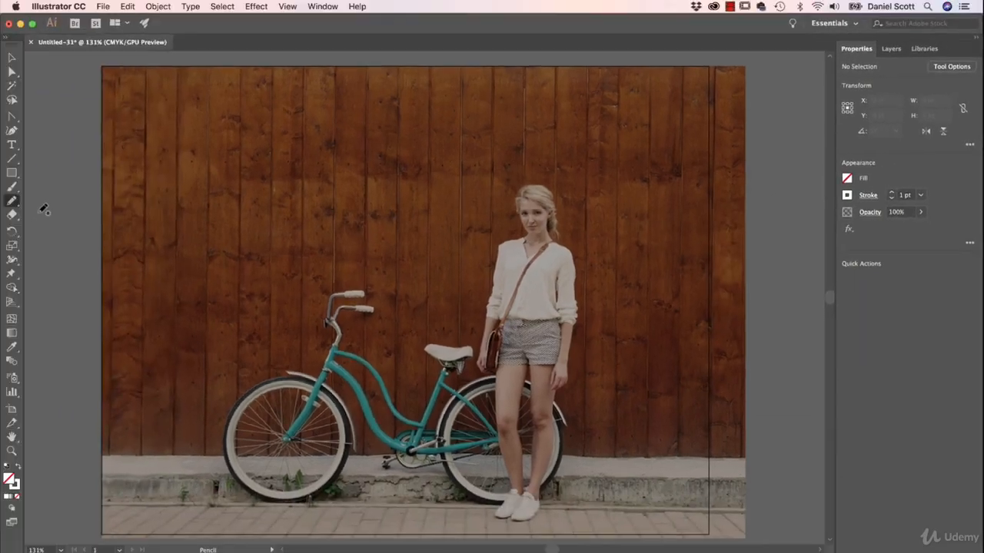
Step: In the Pencil Tool Options, turn off Keep selected and set the fidelity fully to Smooth
left_click(12, 201)
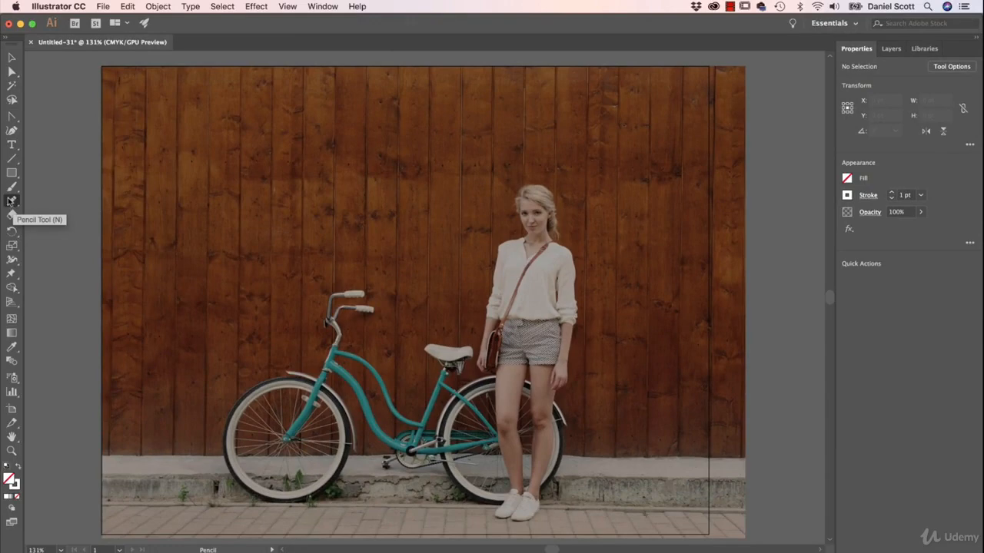
double_click(12, 202)
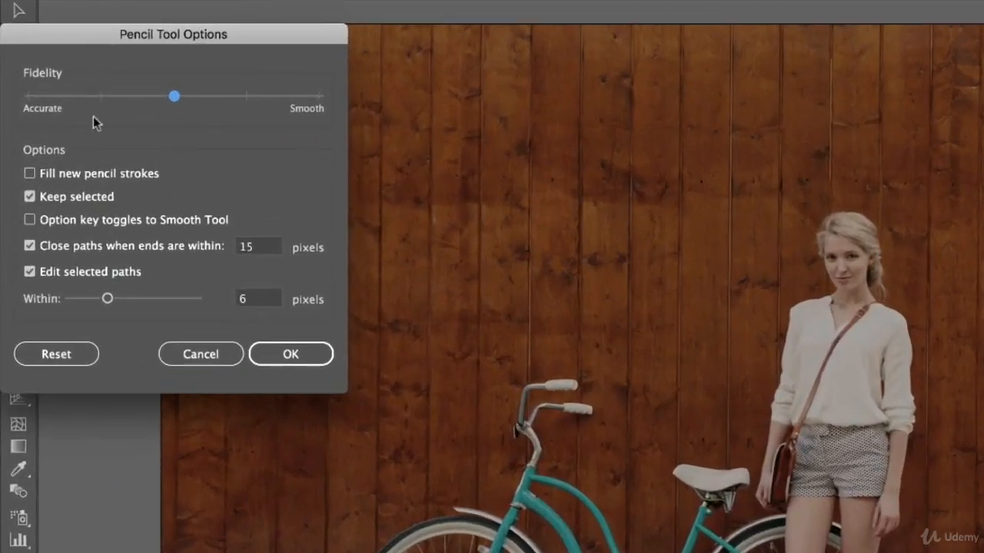
left_click(31, 196)
left_click_drag(170, 99, 408, 101)
left_click_drag(213, 27, 414, 33)
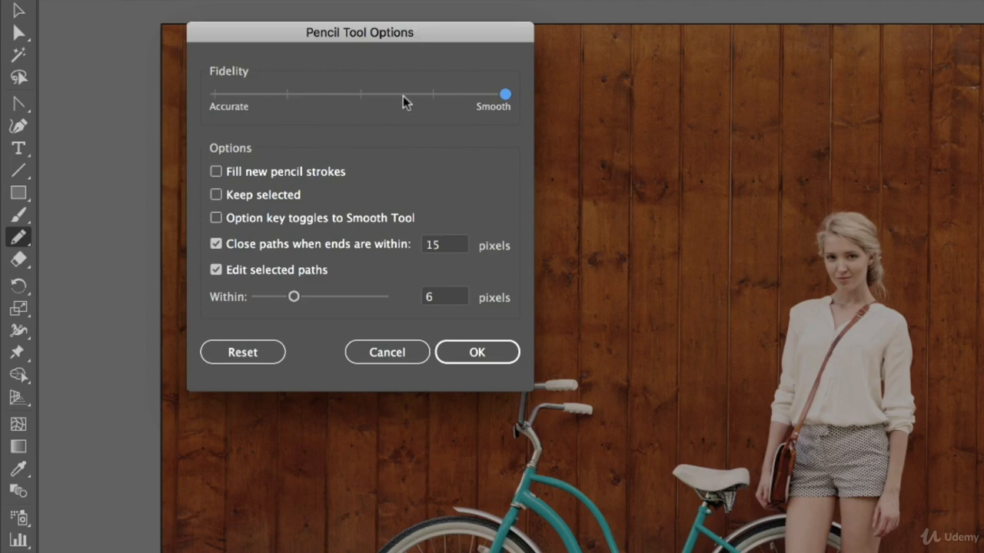
left_click_drag(446, 96, 515, 125)
left_click(490, 352)
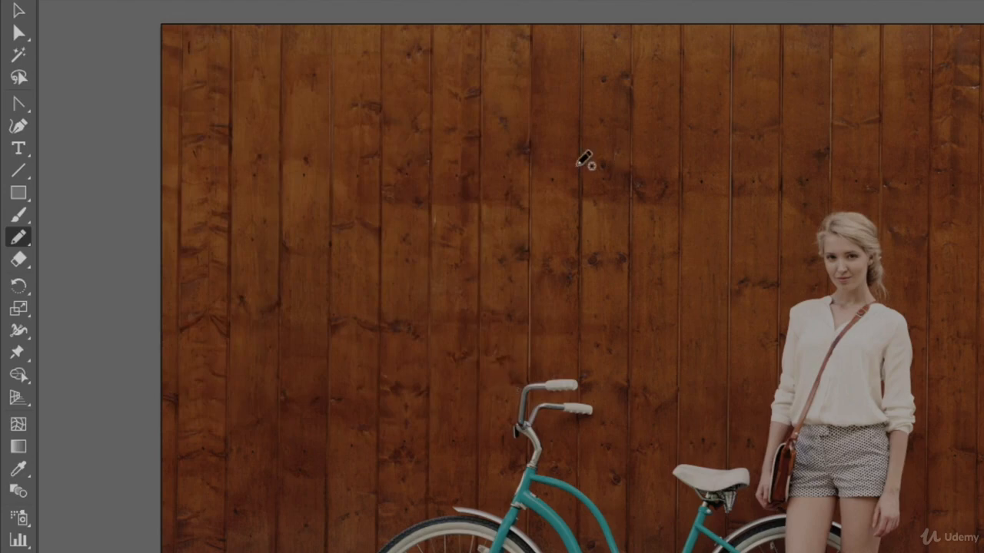
Step: Draw a rough freehand circle on the wooden wall above the bicycle, and switch to the Selection tool
mouse_move(584, 117)
left_mouse_down()
mouse_move(430, 236)
mouse_move(675, 257)
mouse_move(634, 125)
mouse_move(575, 125)
left_mouse_up()
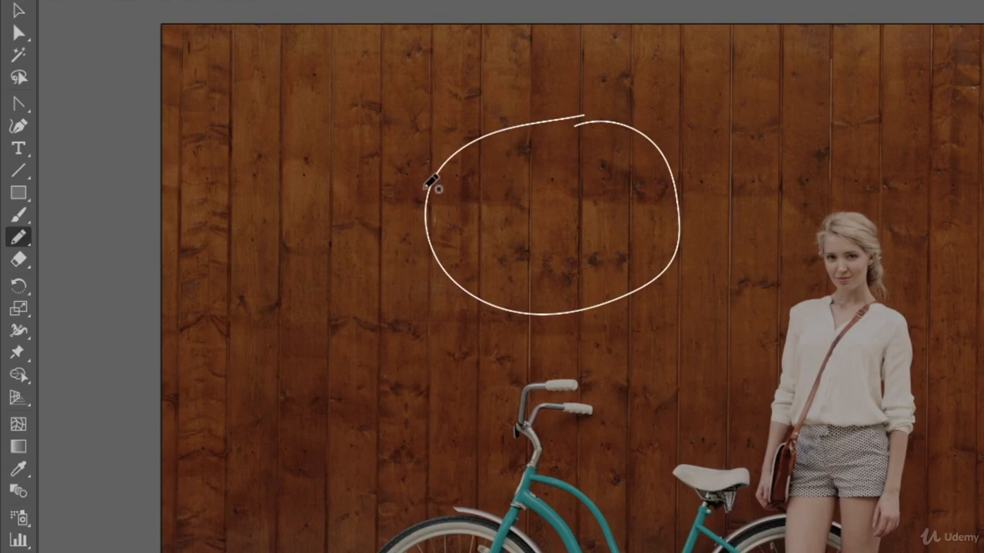
left_click(18, 11)
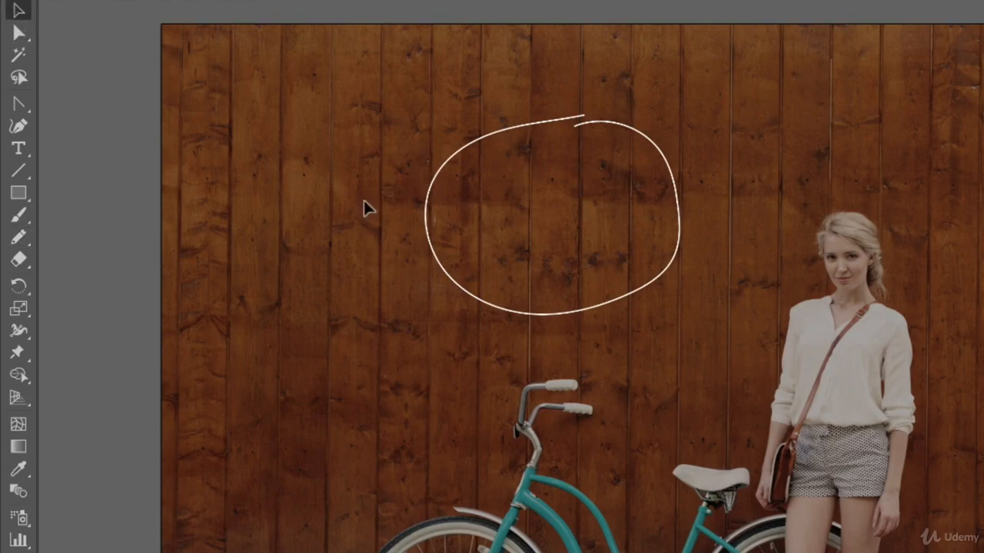
Step: Delete the freehand circle on the wooden wall and switch to the Pencil Tool
left_click(534, 128)
key("Delete")
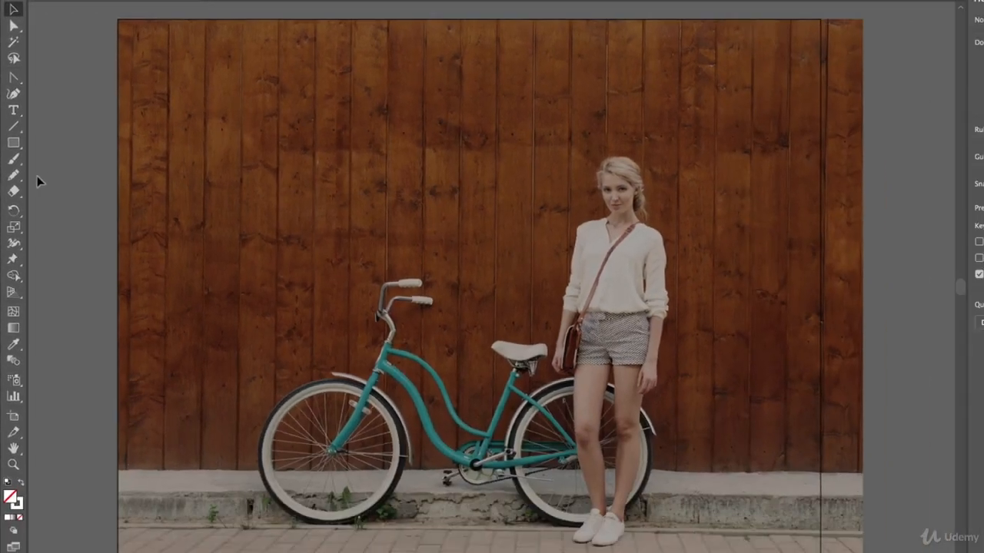
left_click(14, 174)
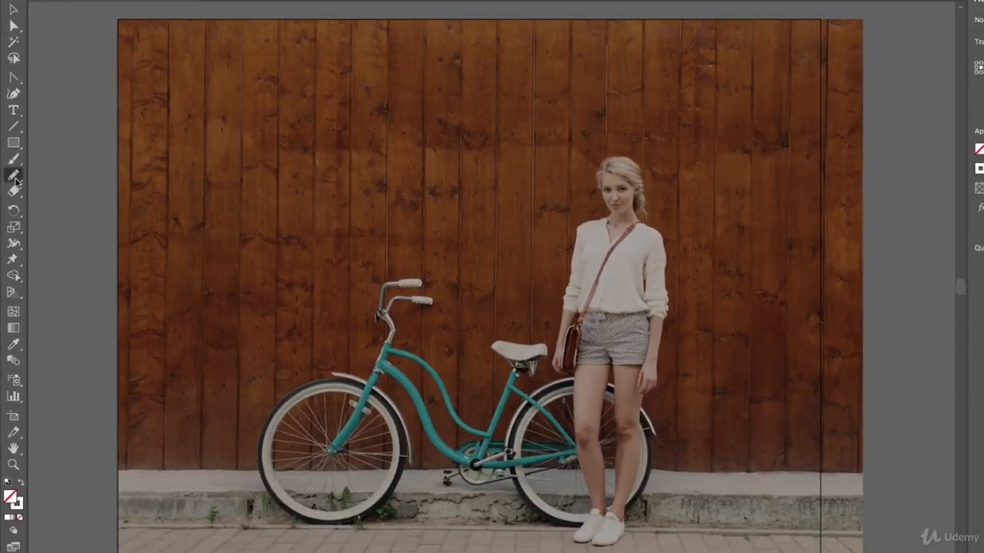
Step: Draw an upper row of four curved wind-like strokes on the wall, from the rear wheel's top outward, redoing the last stroke
mouse_move(644, 408)
left_mouse_down()
mouse_move(714, 352)
mouse_move(684, 426)
left_mouse_up()
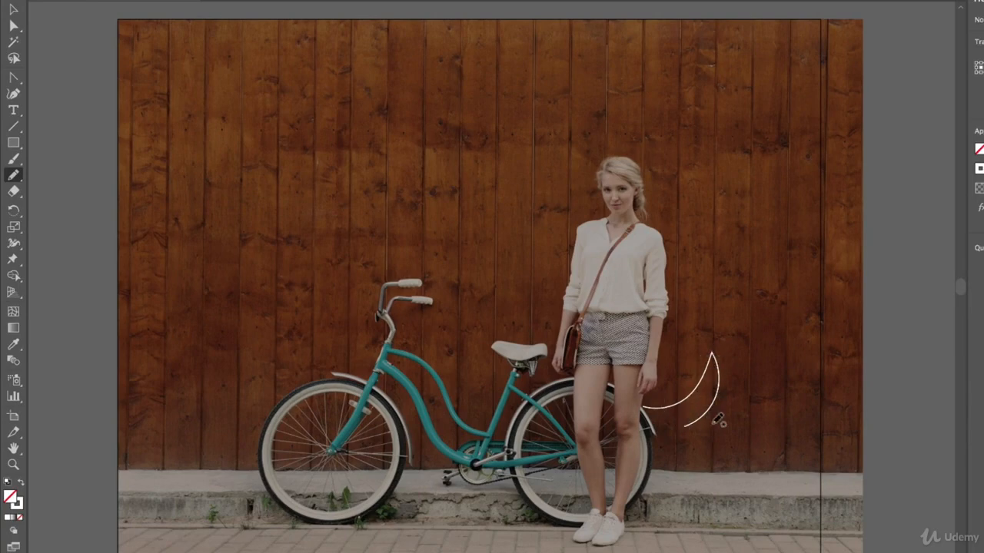
mouse_move(718, 425)
left_mouse_down()
mouse_move(787, 367)
mouse_move(787, 354)
left_mouse_up()
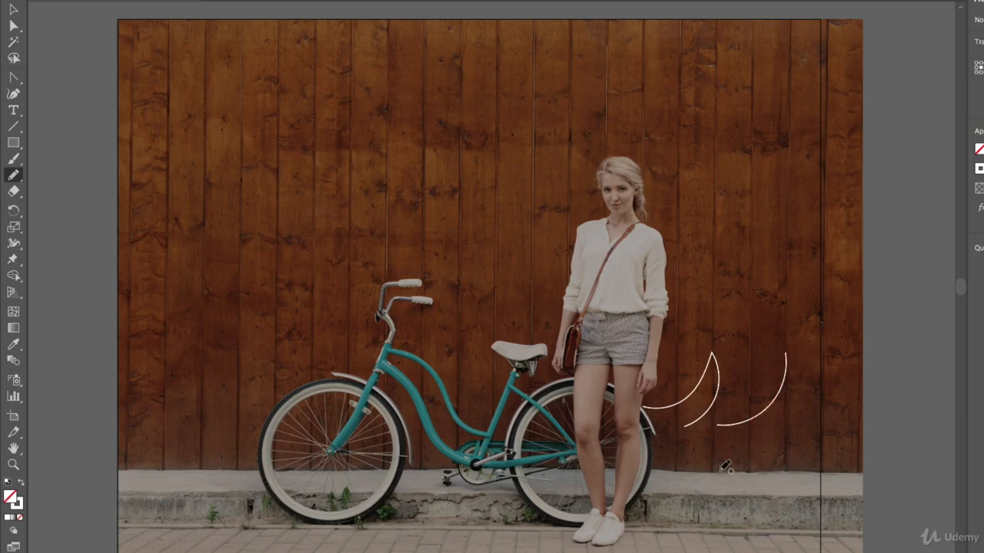
left_click_drag(770, 433, 792, 352)
key("super+z")
mouse_move(777, 428)
left_mouse_down()
mouse_move(799, 385)
mouse_move(781, 350)
left_mouse_up()
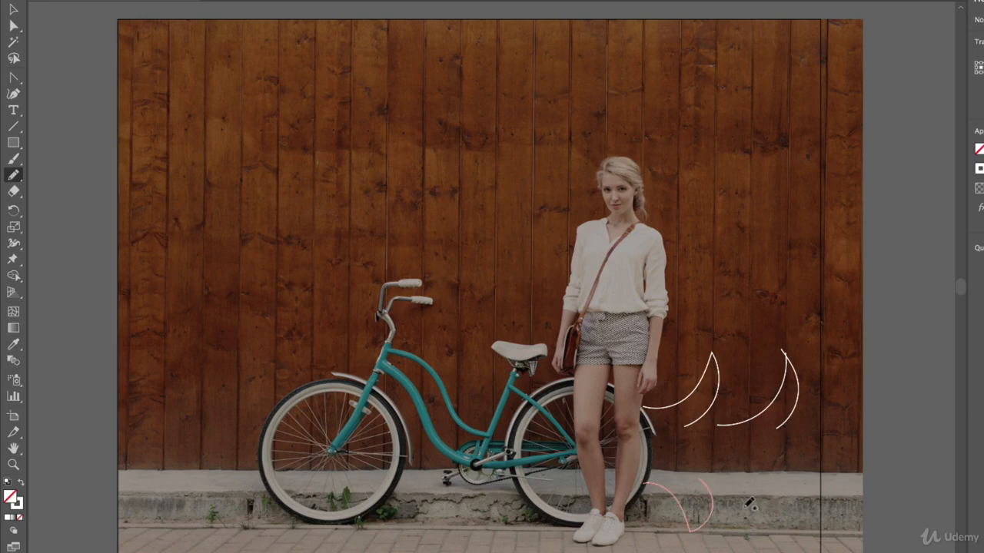
Step: Draw a lower row of curved strokes across the kerb behind the rear wheel, mirroring the upper row's shape
left_click_drag(691, 537, 689, 536)
mouse_move(690, 469)
left_mouse_down()
mouse_move(708, 509)
mouse_move(692, 535)
left_mouse_up()
left_click_drag(722, 468, 731, 527)
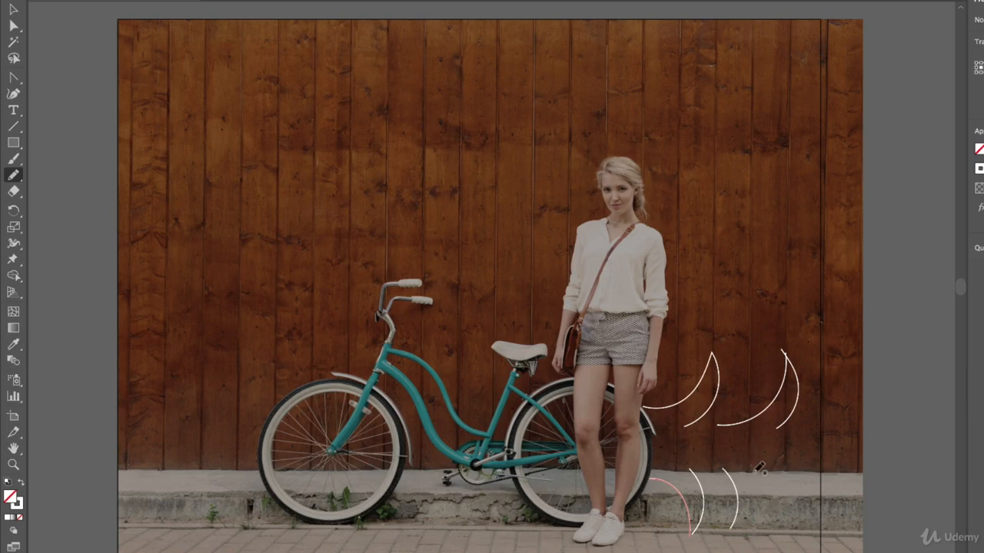
left_click_drag(753, 467, 733, 521)
left_click_drag(761, 470, 791, 522)
left_click_drag(786, 461, 795, 523)
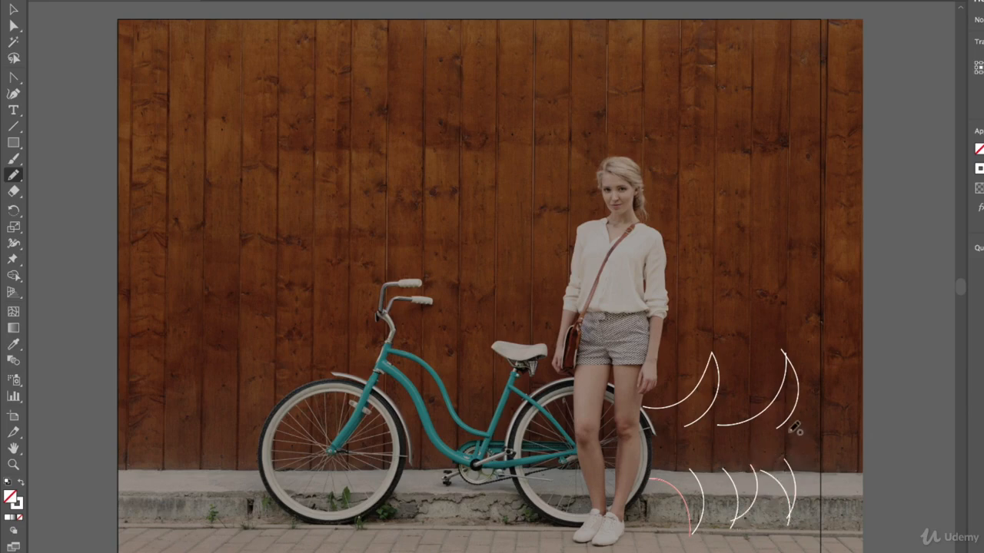
Step: Draw curves joining the far ends of both rows near the artboard's edge, and add two small crossing curves within the upper row
mouse_move(790, 429)
left_mouse_down()
mouse_move(830, 397)
mouse_move(839, 367)
left_mouse_up()
key("ctrl+z")
mouse_move(792, 426)
left_mouse_down()
mouse_move(840, 400)
mouse_move(826, 434)
mouse_move(827, 489)
left_mouse_up()
mouse_move(787, 459)
left_mouse_down()
mouse_move(831, 477)
mouse_move(835, 500)
left_mouse_up()
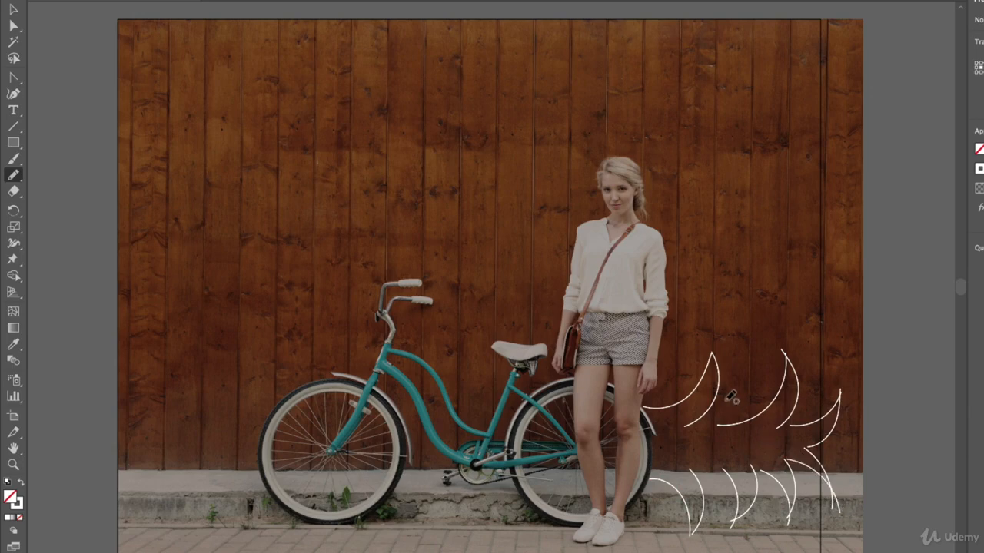
mouse_move(722, 402)
left_mouse_down()
mouse_move(755, 346)
mouse_move(757, 412)
left_mouse_up()
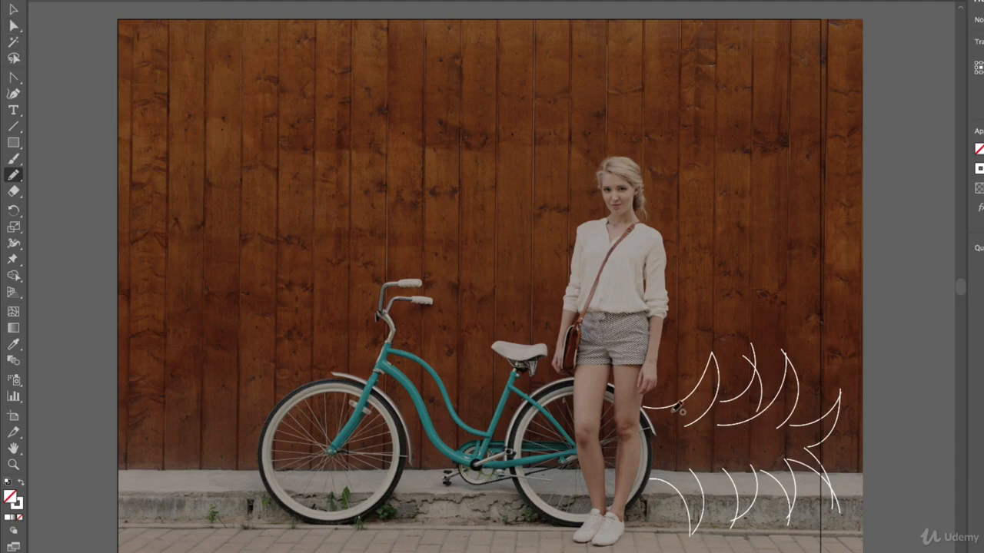
Step: Select all the freehand lines behind the bicycle and set their stroke weight to 6 pt
left_click(13, 8)
left_click_drag(881, 313, 604, 533)
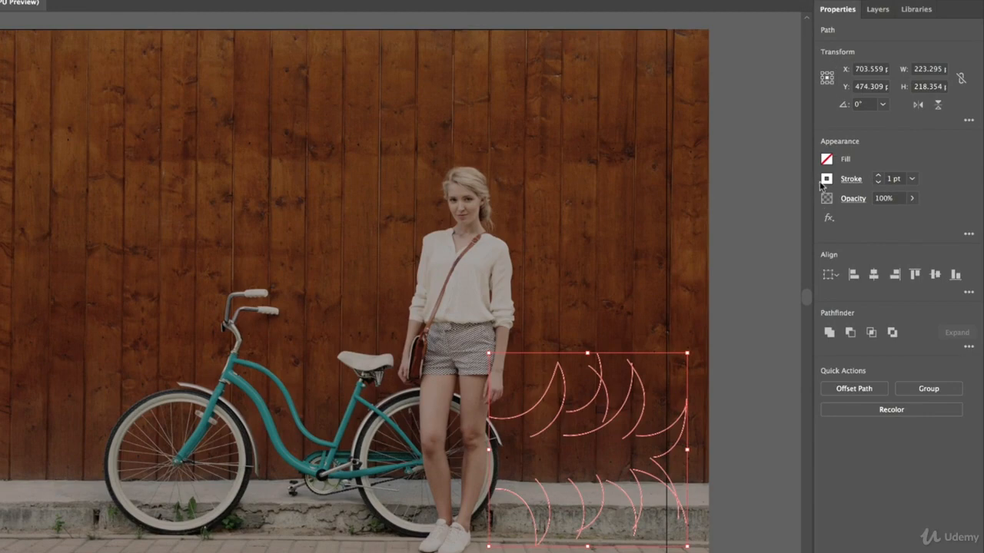
left_click(879, 175)
left_click(879, 176)
left_click(879, 176)
left_click(879, 176)
left_click(878, 176)
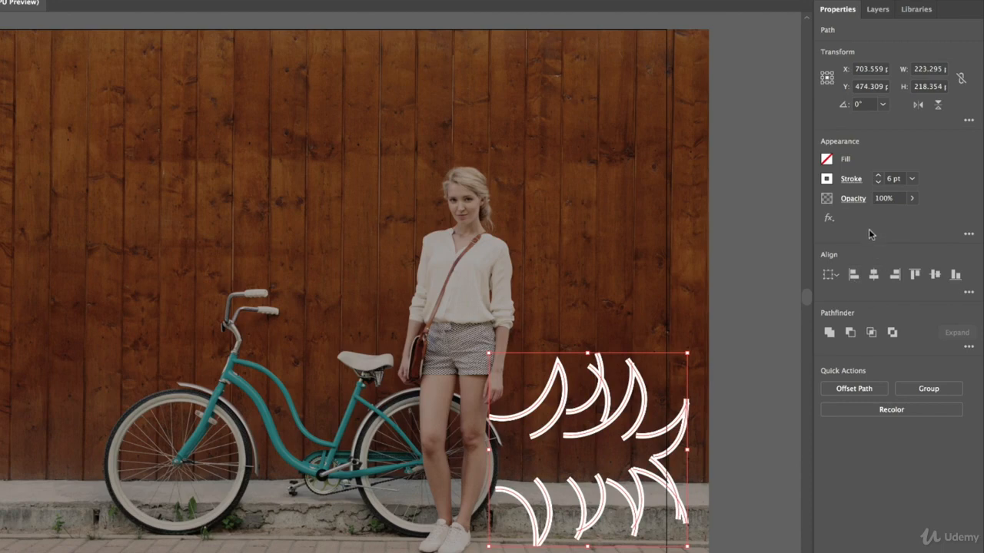
Step: Examine the stroke options in the Properties pop-up and in the separate Stroke panel, comparing its compact and full views
left_click(849, 181)
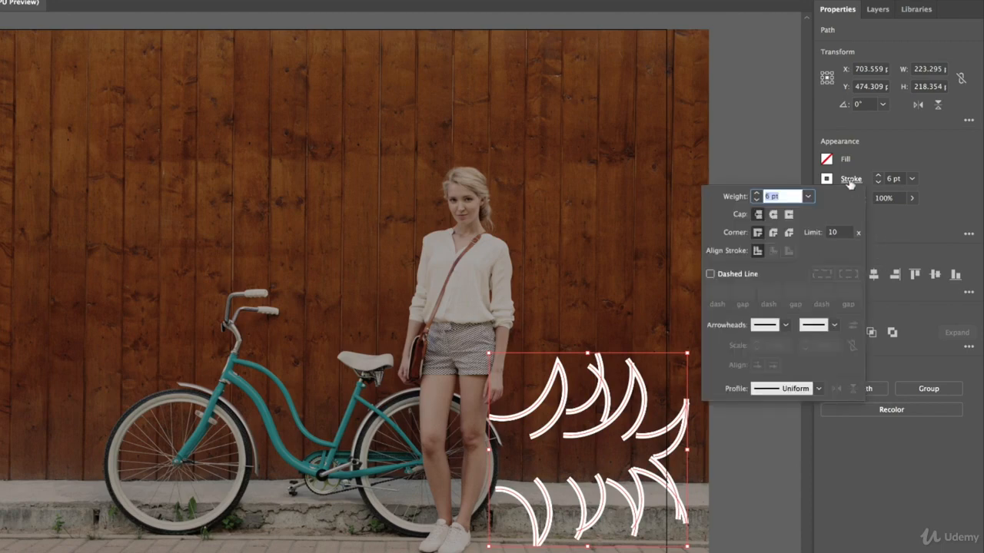
left_click(852, 182)
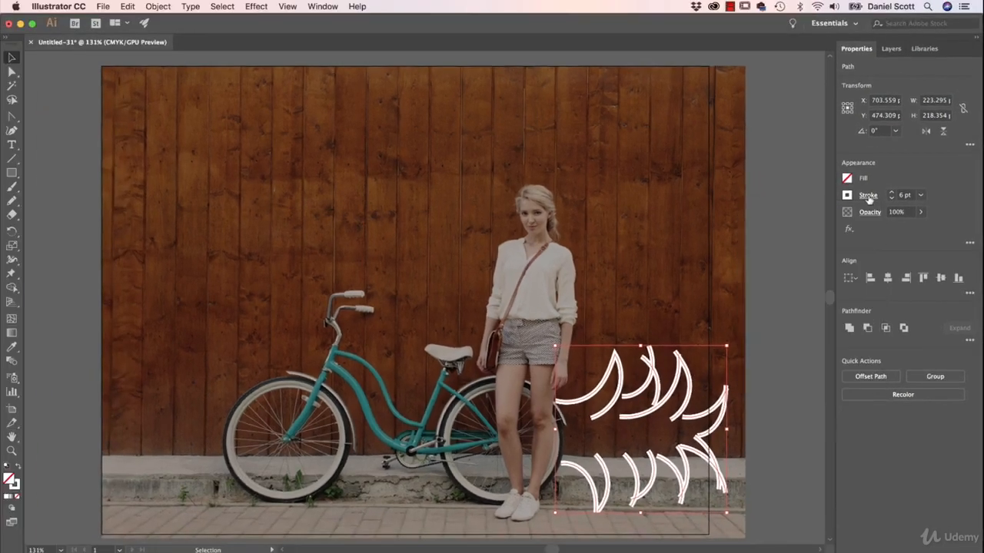
left_click(321, 5)
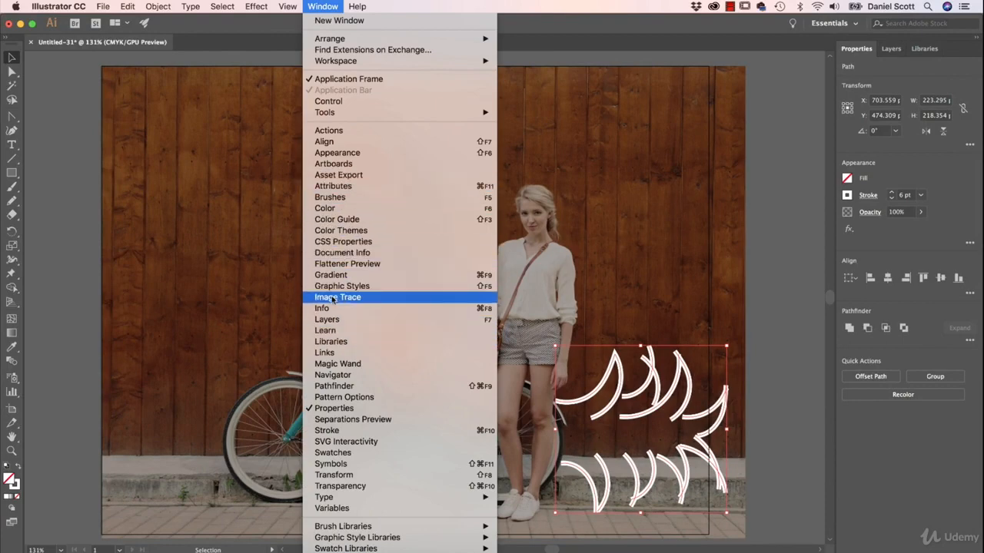
left_click(346, 430)
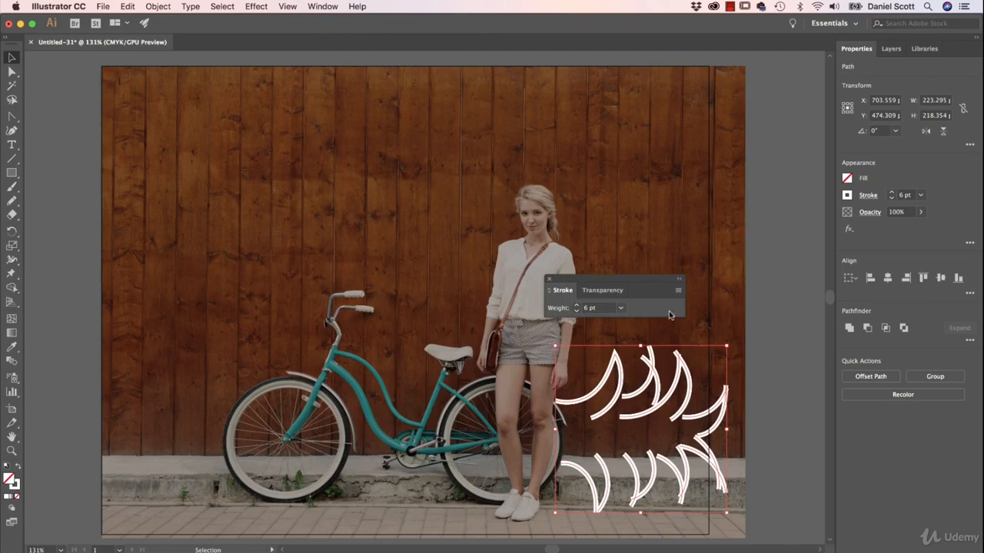
left_click(563, 290)
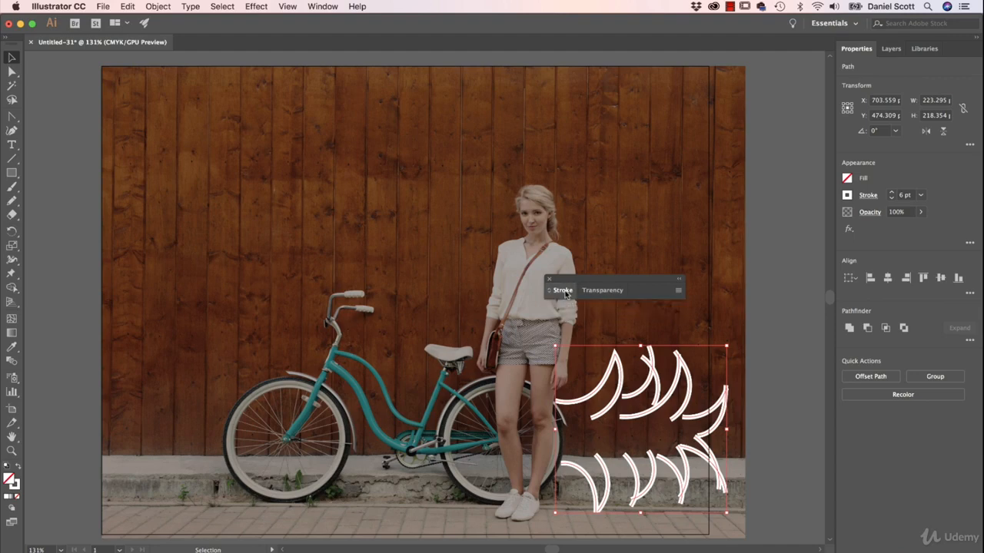
left_click(563, 290)
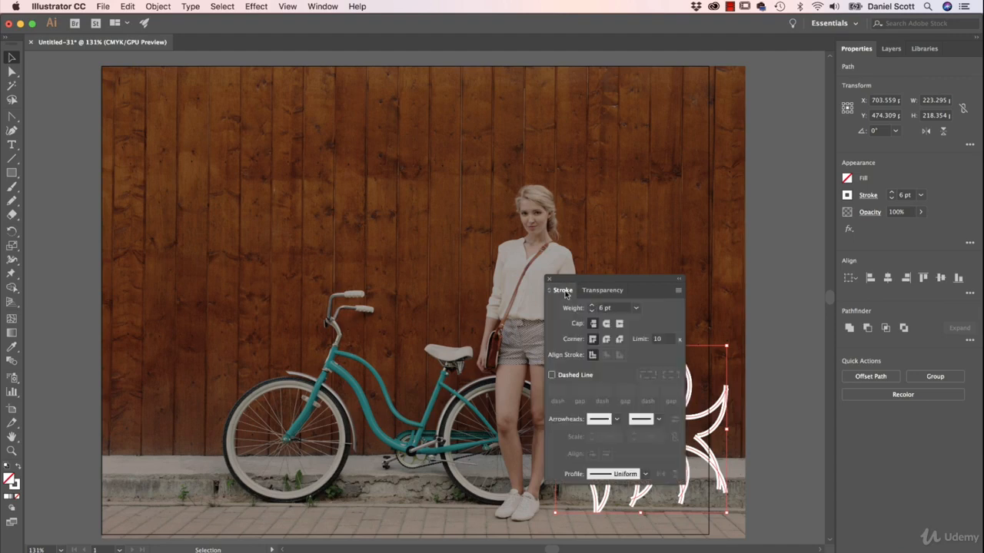
left_click(564, 290)
left_click(564, 291)
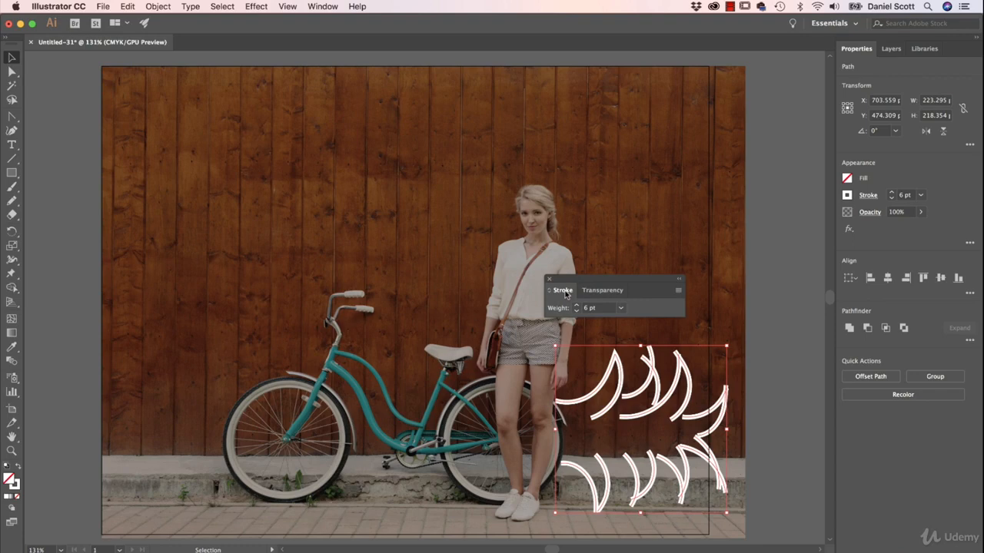
left_click(563, 290)
left_click(563, 291)
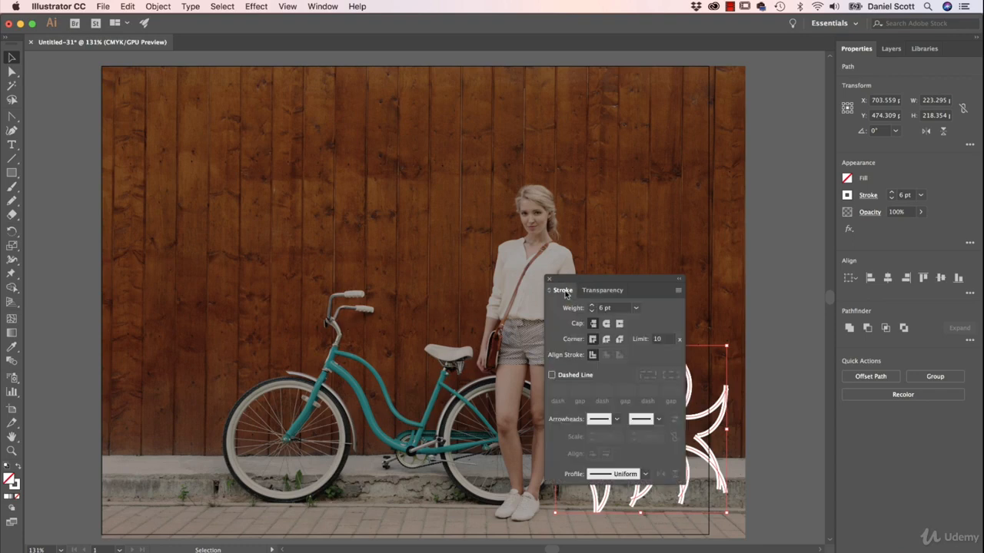
left_click(563, 290)
left_click(564, 290)
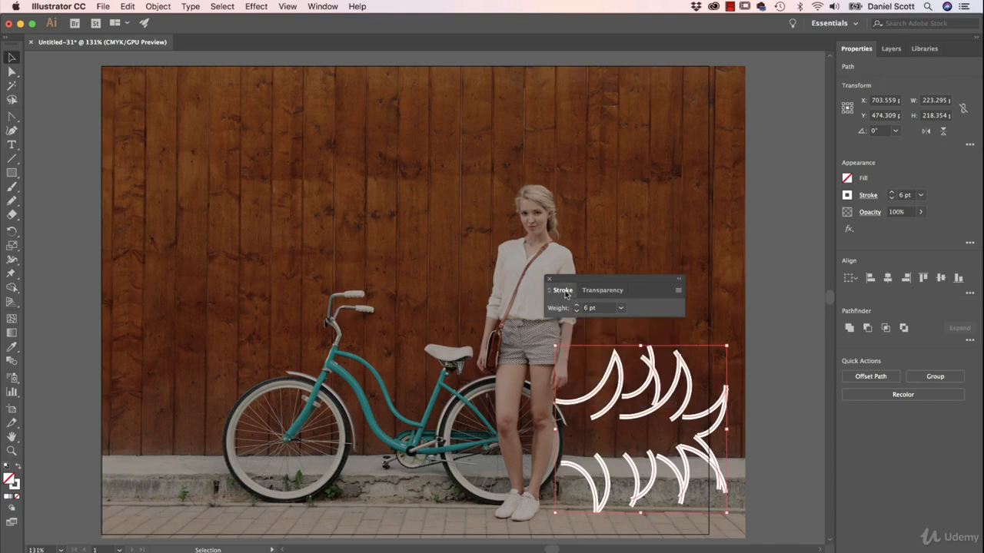
left_click(564, 290)
left_click(564, 291)
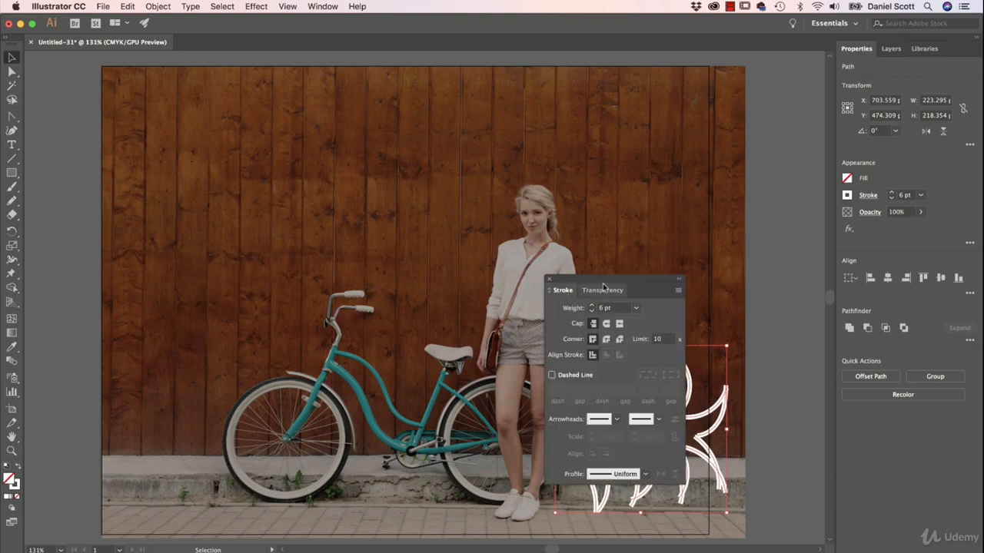
left_click(550, 280)
left_click(867, 195)
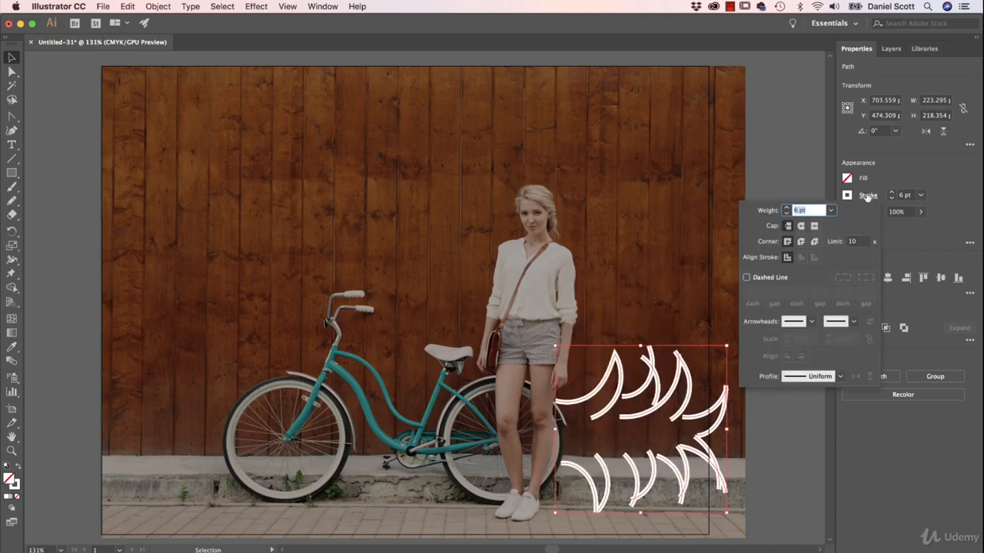
left_click(867, 197)
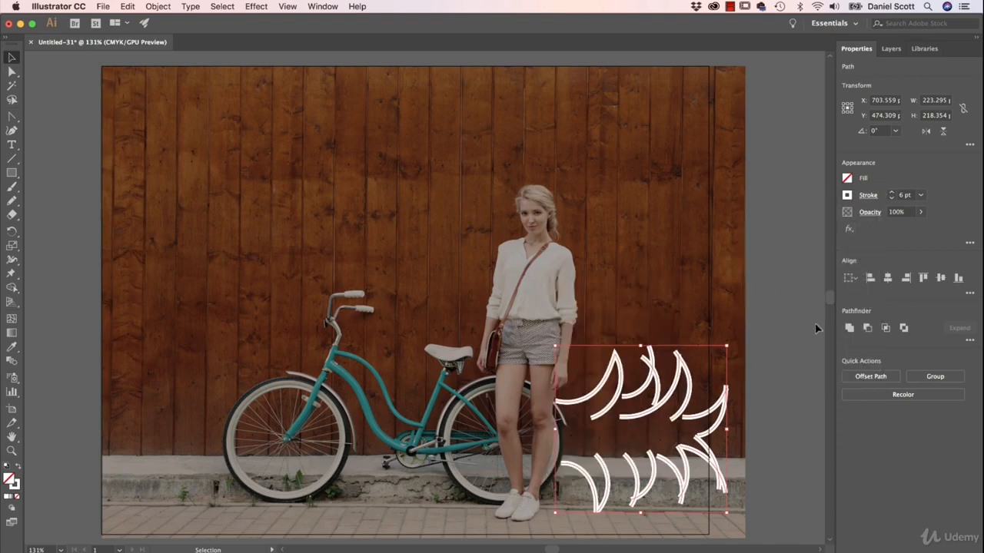
left_click(867, 196)
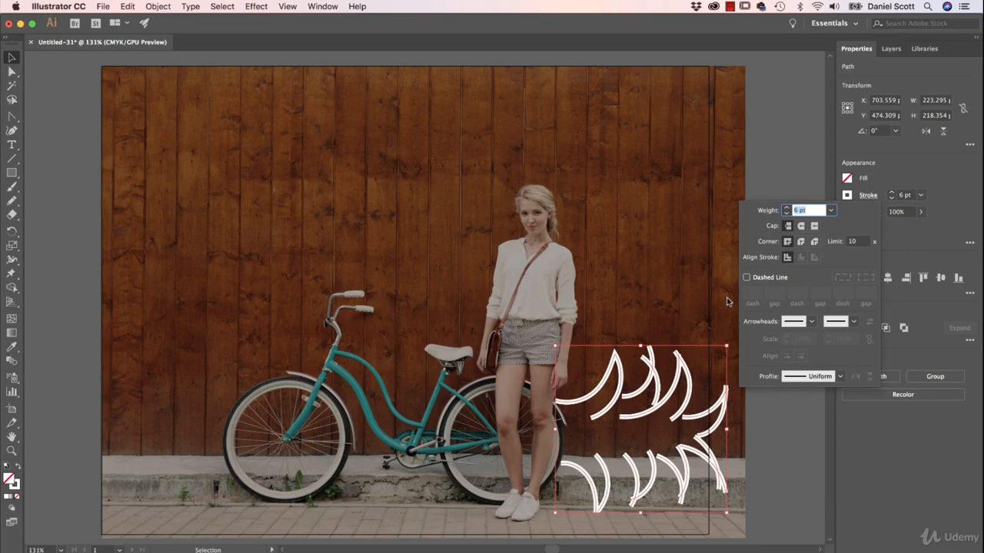
key("Escape")
Step: Compare the Butt Cap and Round Cap on the selected lines and apply the Round Cap
key("a")
key("super+equal")
key("super+equal")
key("super+equal")
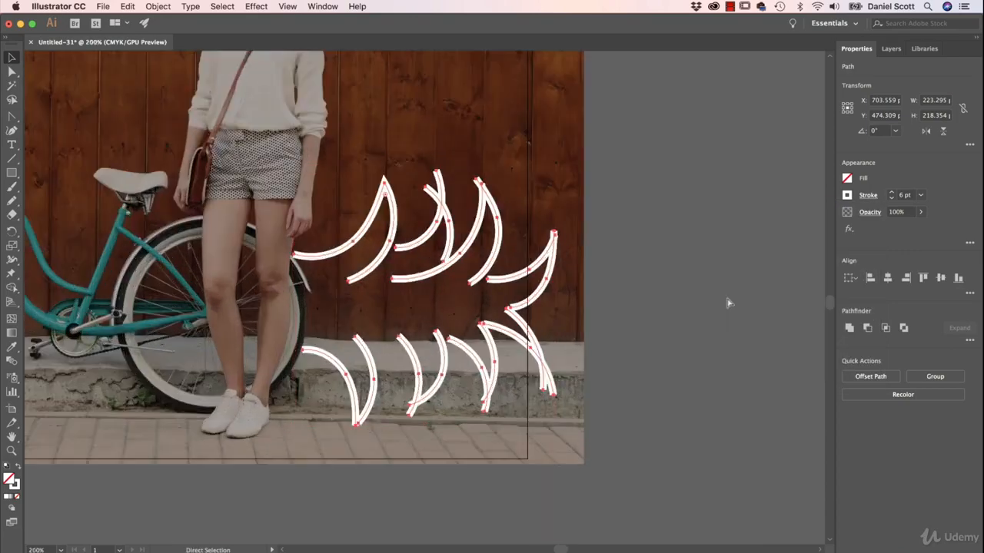
key("v")
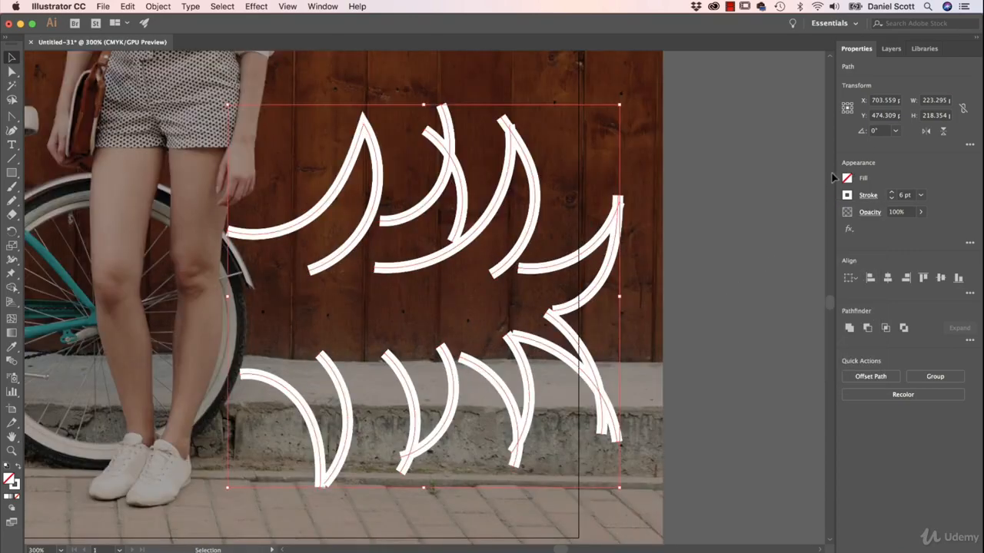
left_click(868, 196)
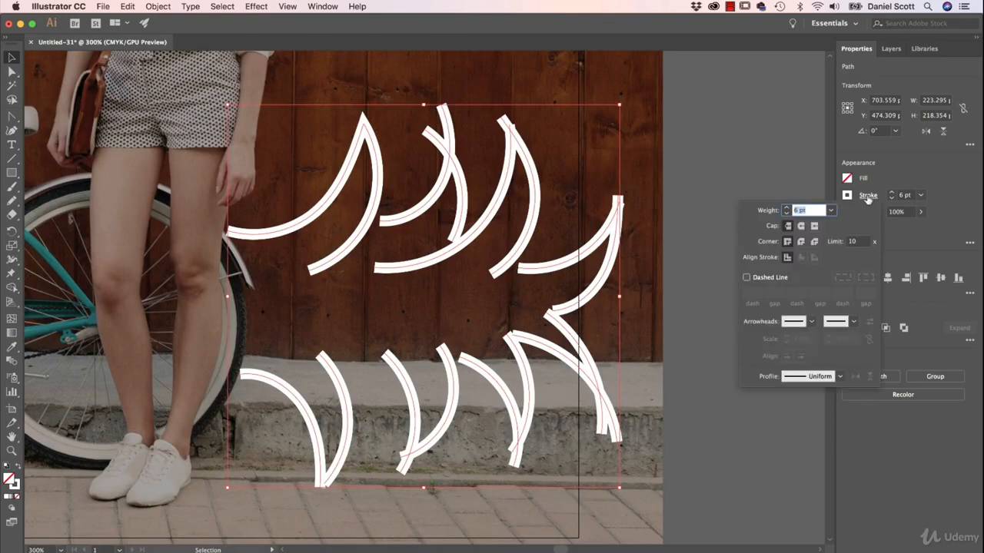
left_click(801, 226)
left_click(787, 227)
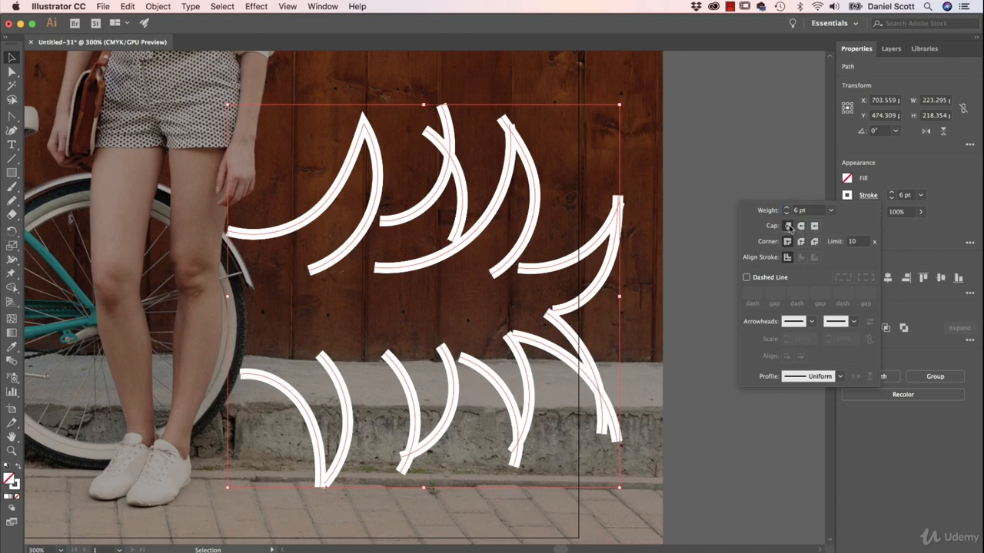
left_click(800, 229)
left_click(800, 227)
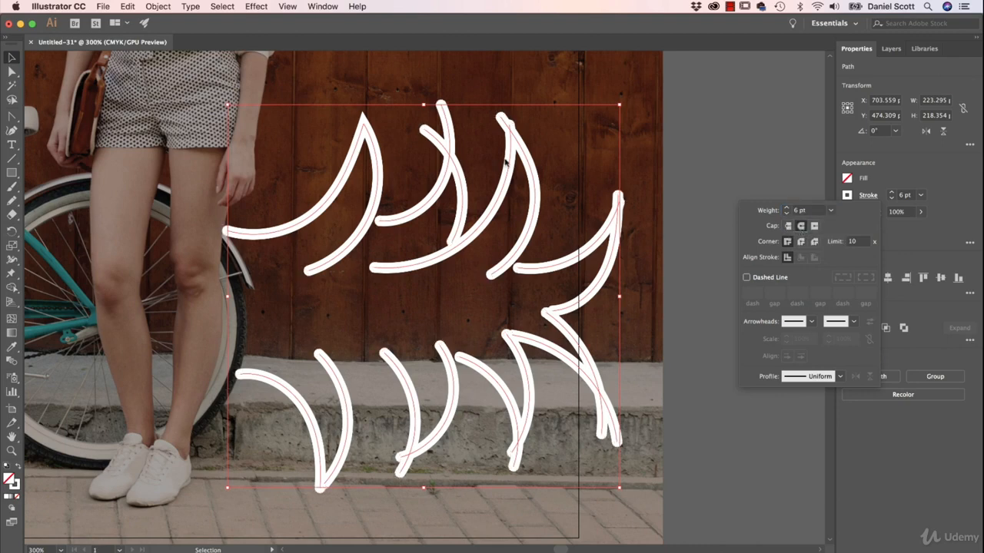
left_click(974, 166)
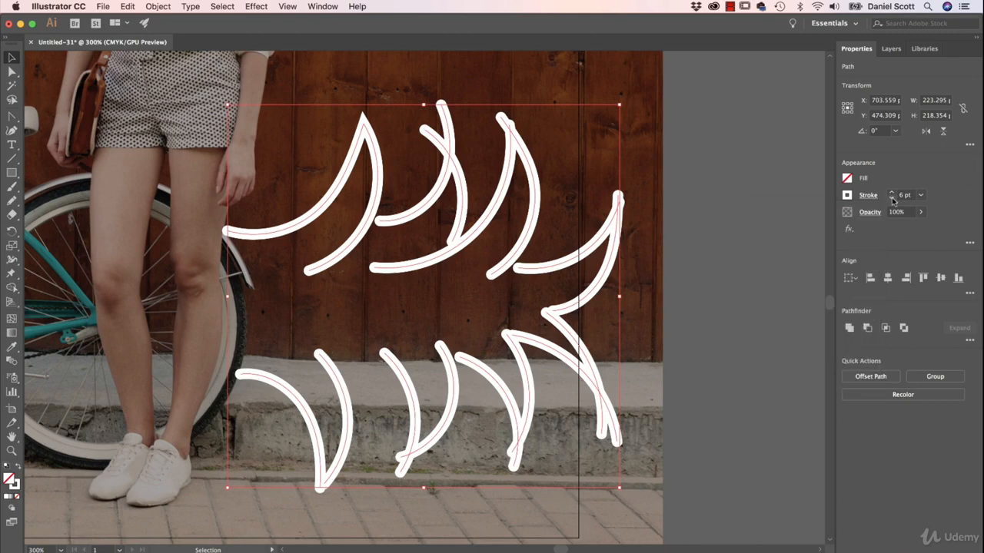
Step: Set the selected lines' stroke weight to 1 pt and compare Butt Cap with Round Cap, ending on Round Cap
left_click(891, 199)
left_click(891, 199)
left_click(891, 199)
left_click(891, 199)
left_click(891, 200)
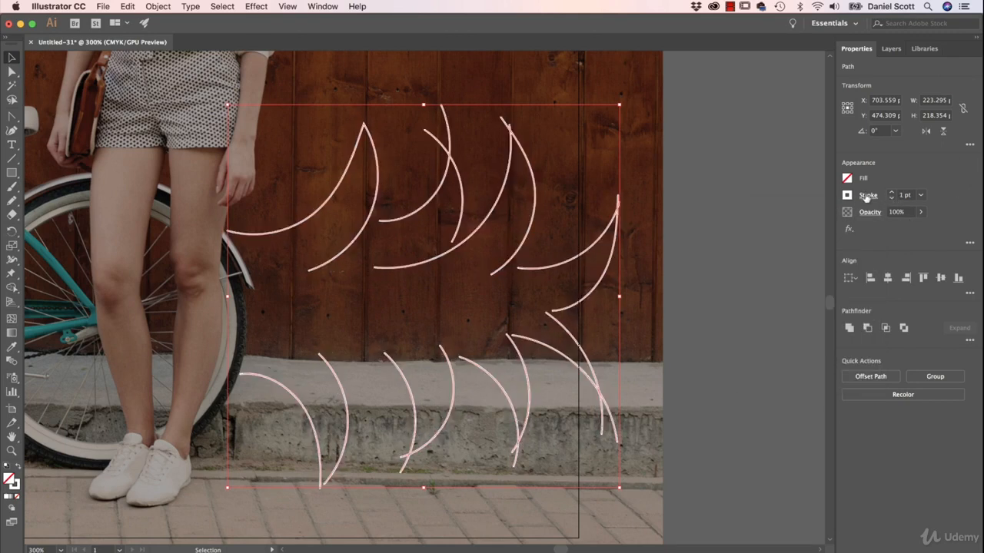
left_click(867, 195)
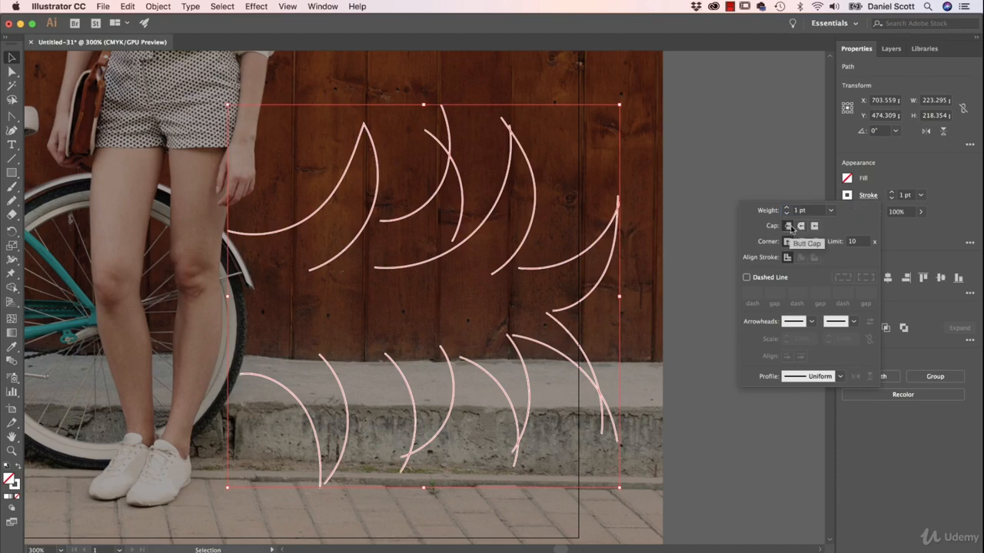
left_click(800, 225)
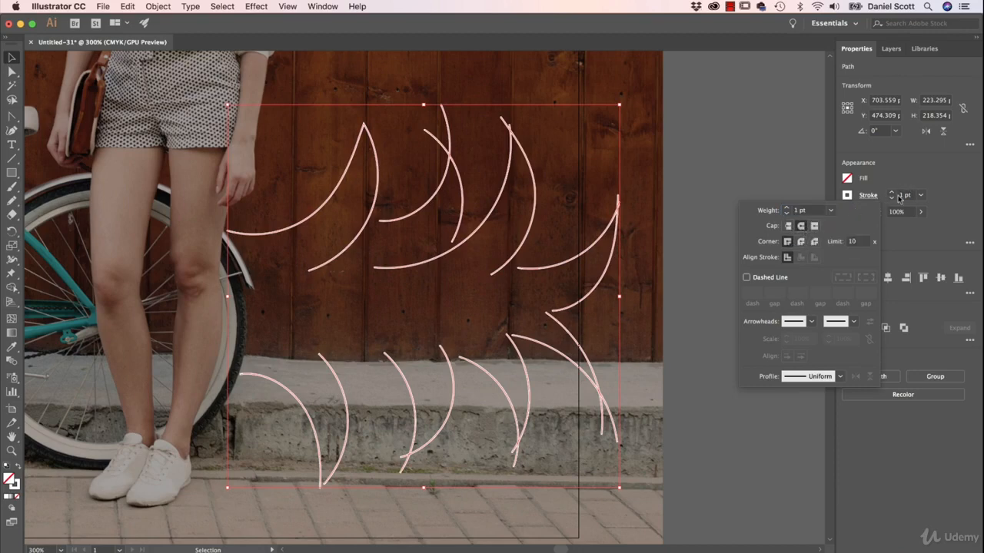
Step: Set the selected lines' stroke weight to 6 pt
left_click(891, 193)
left_click(892, 193)
left_click(892, 193)
left_click(892, 193)
left_click(891, 193)
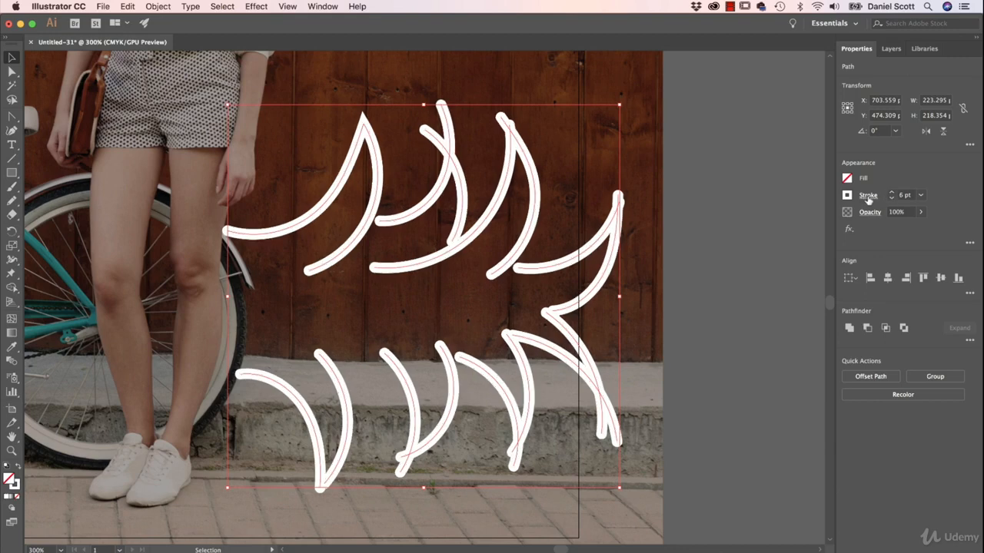
Step: Compare the Projecting Cap, Butt Cap and Round Cap on the selected lines, ending on Butt Cap
left_click(868, 197)
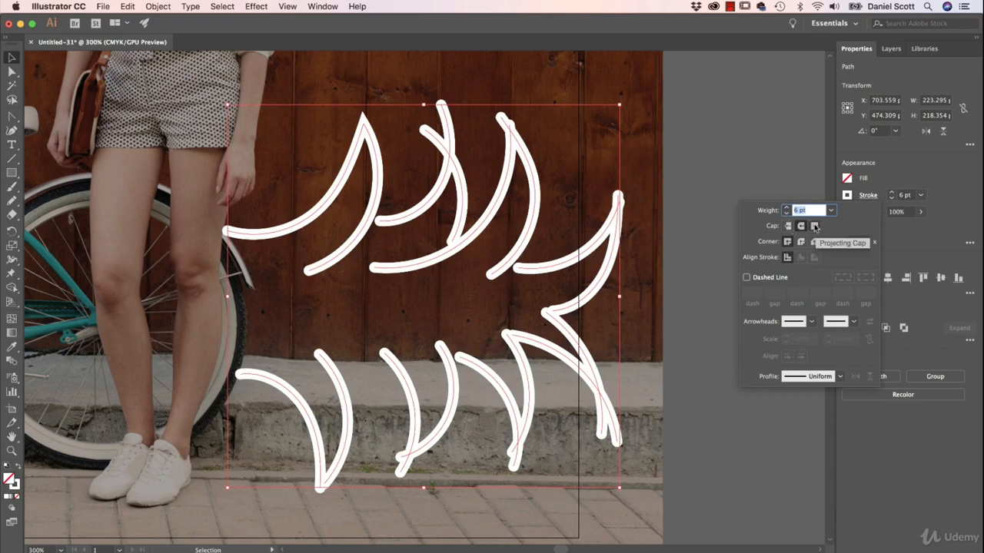
left_click(815, 226)
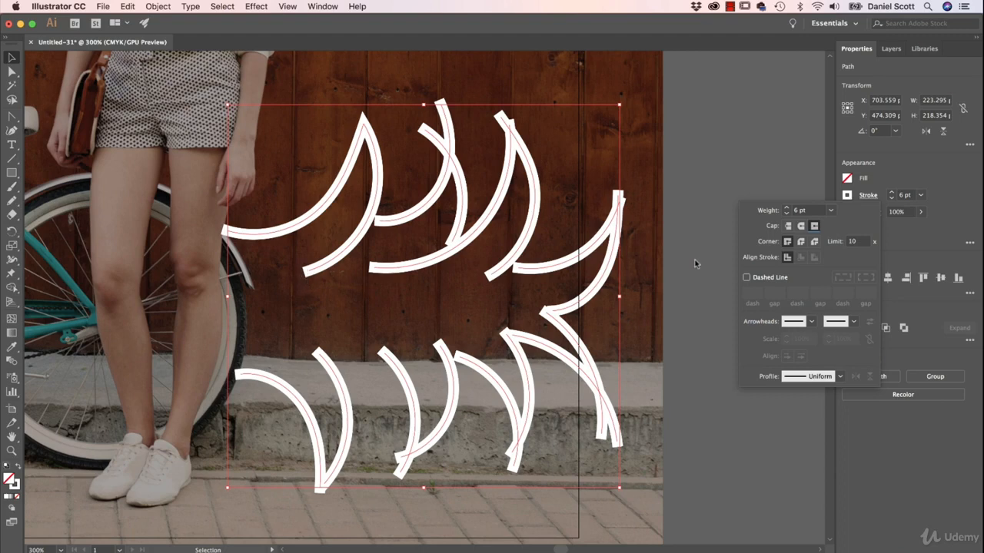
left_click(788, 229)
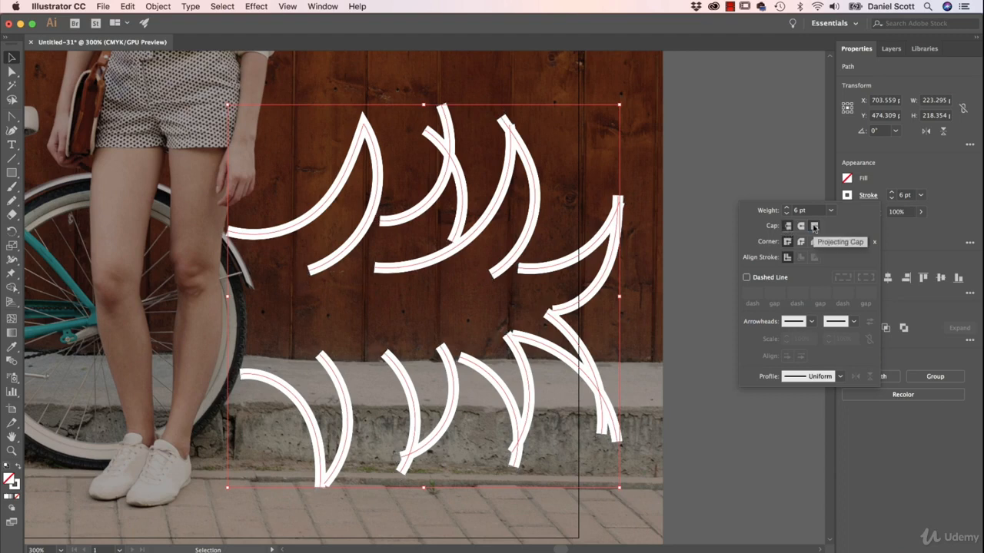
left_click(815, 227)
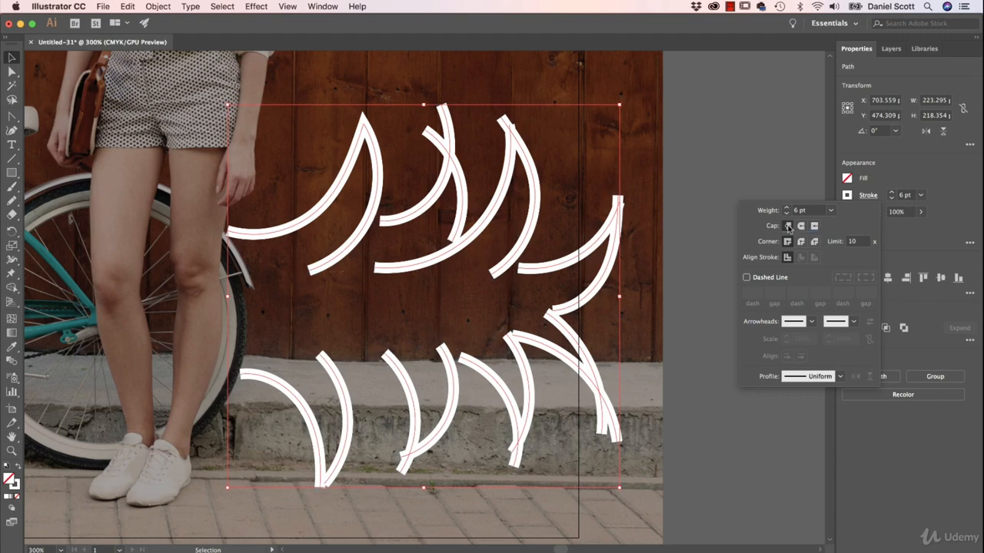
left_click(801, 228)
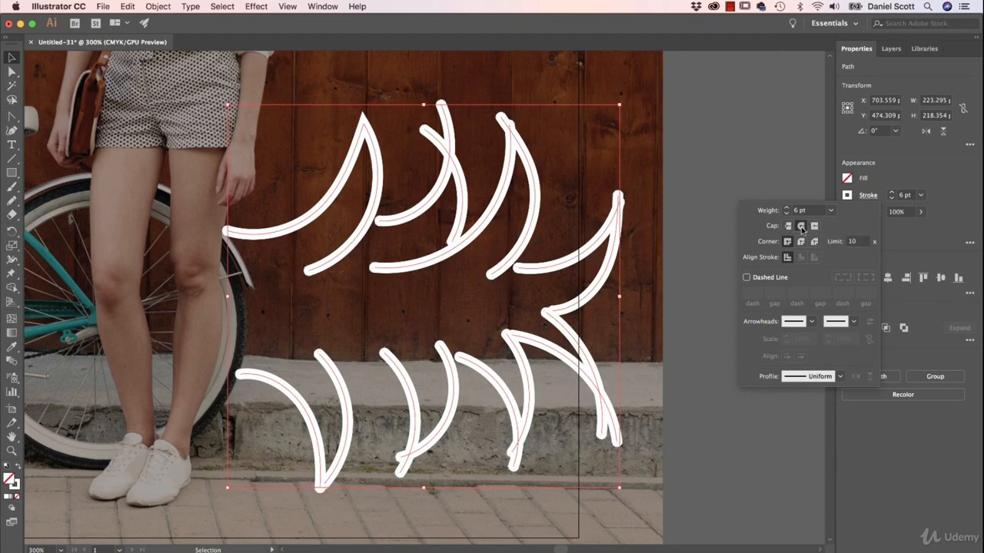
left_click(788, 227)
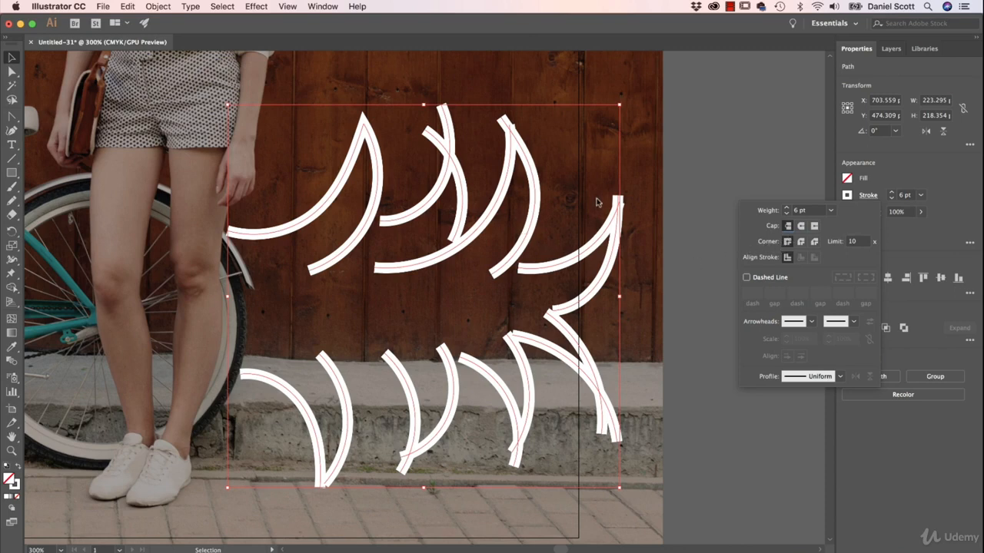
Step: Compare the Round Join and Bevel Join corners on the selected lines and return to Miter Join
left_click(800, 243)
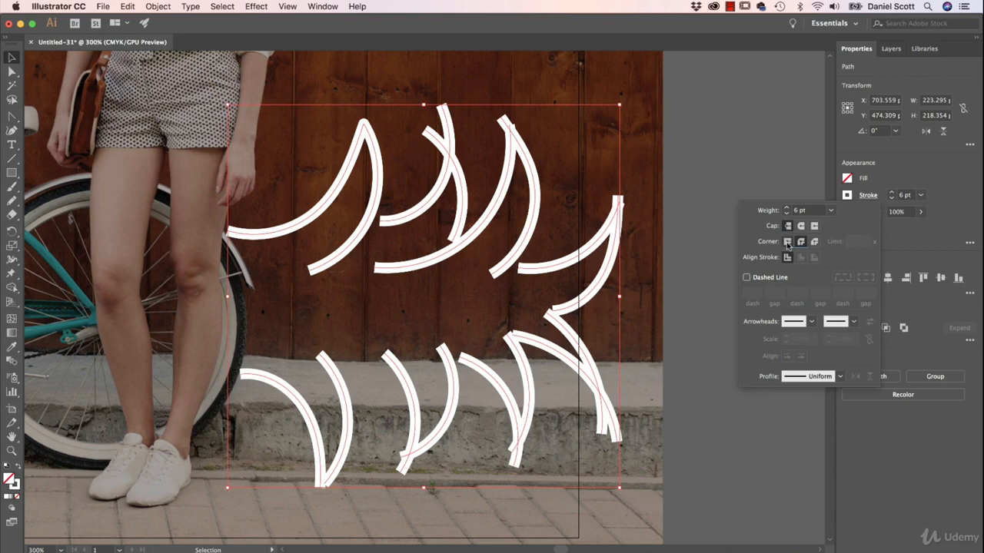
left_click(787, 243)
left_click(800, 243)
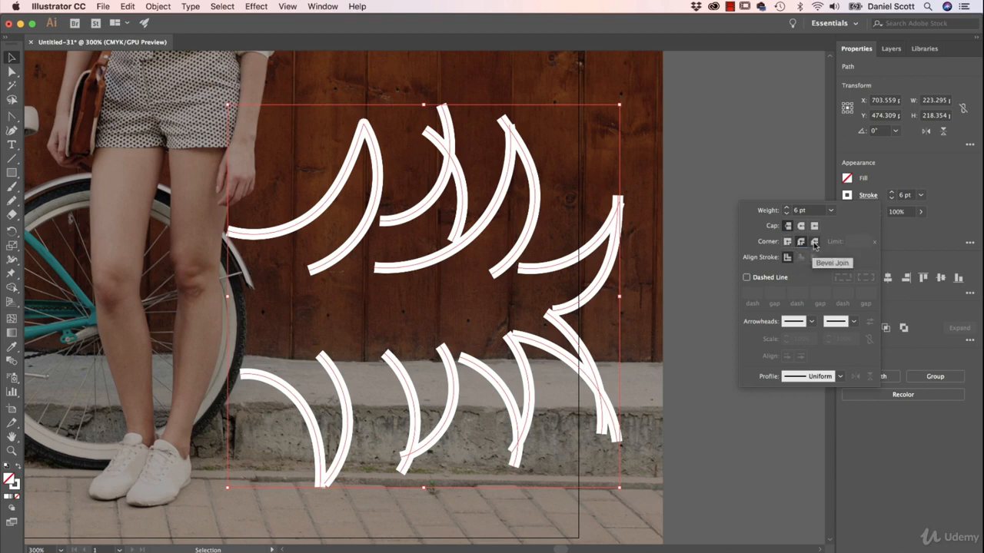
left_click(815, 242)
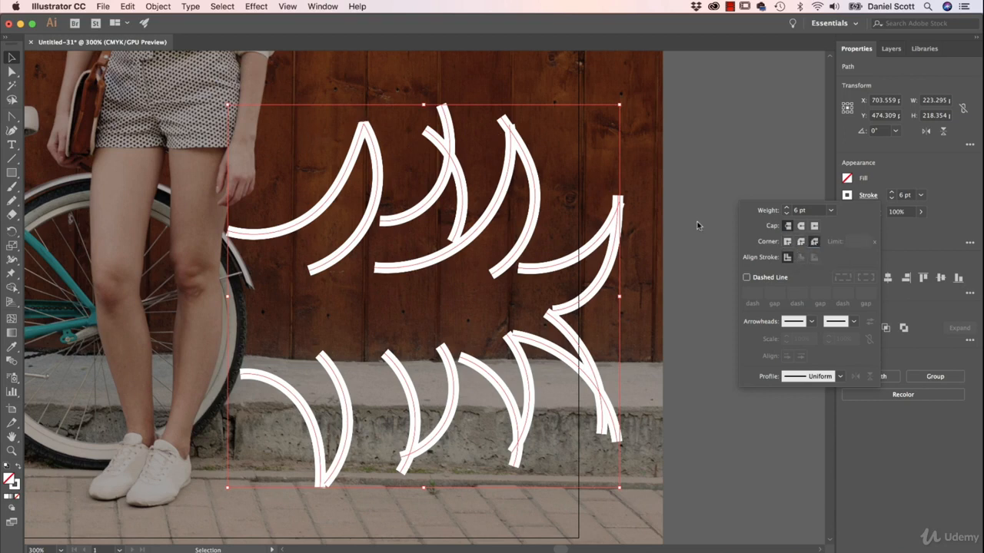
left_click(787, 243)
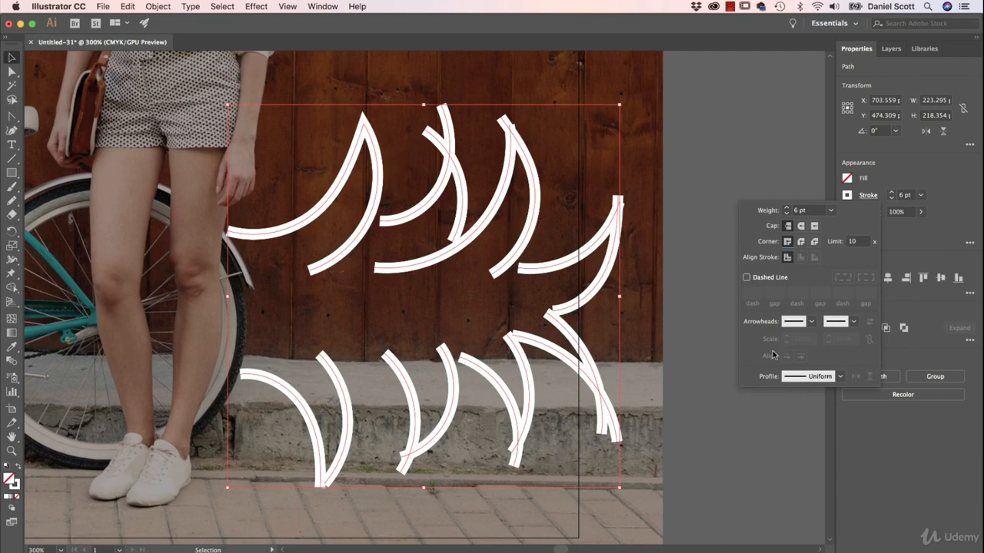
Step: Apply Width Profile 1 to the selected lines' strokes and deselect them
left_click(839, 377)
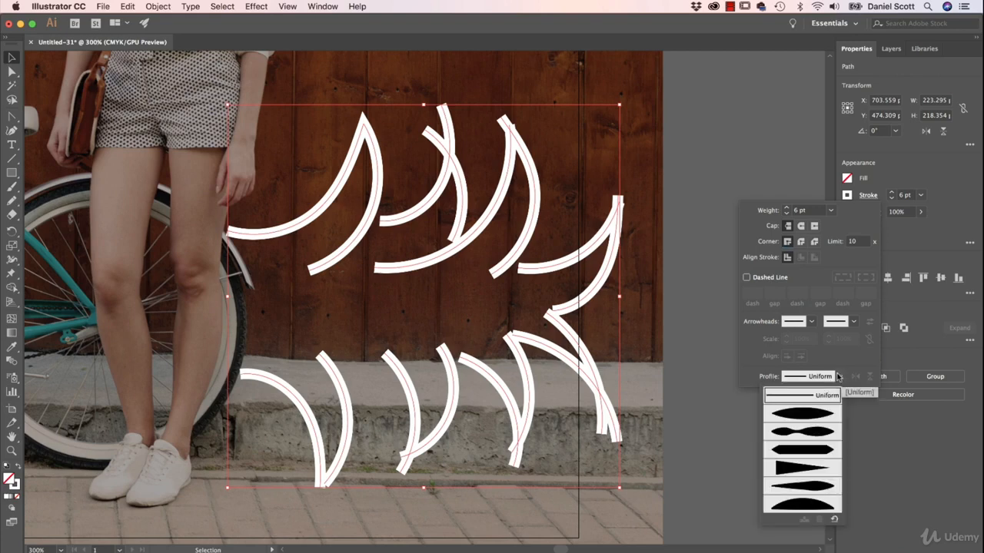
left_click(803, 415)
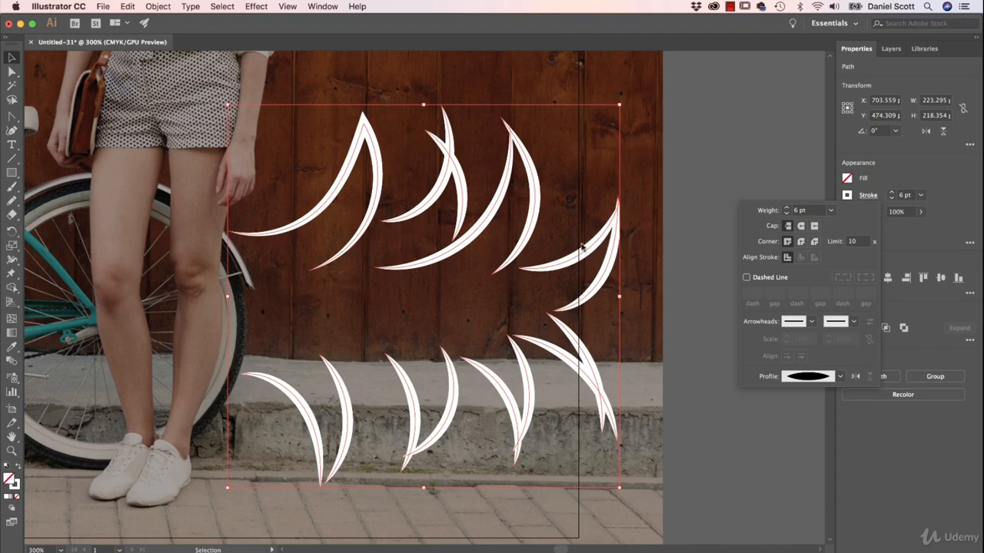
left_click(679, 225)
left_click(665, 248)
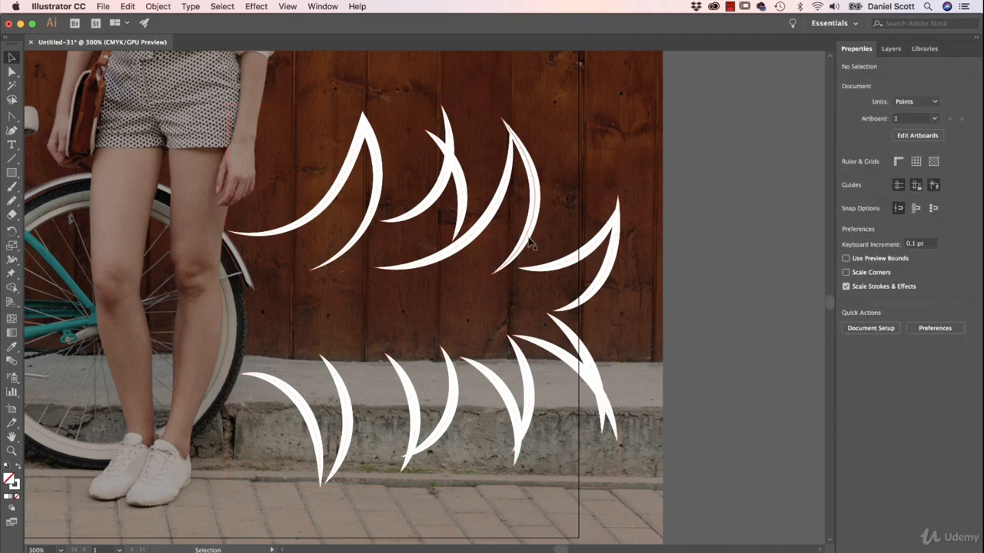
Step: Move the curved line near the upper row's right end aside and back into place, and clear the selection
left_click(576, 263)
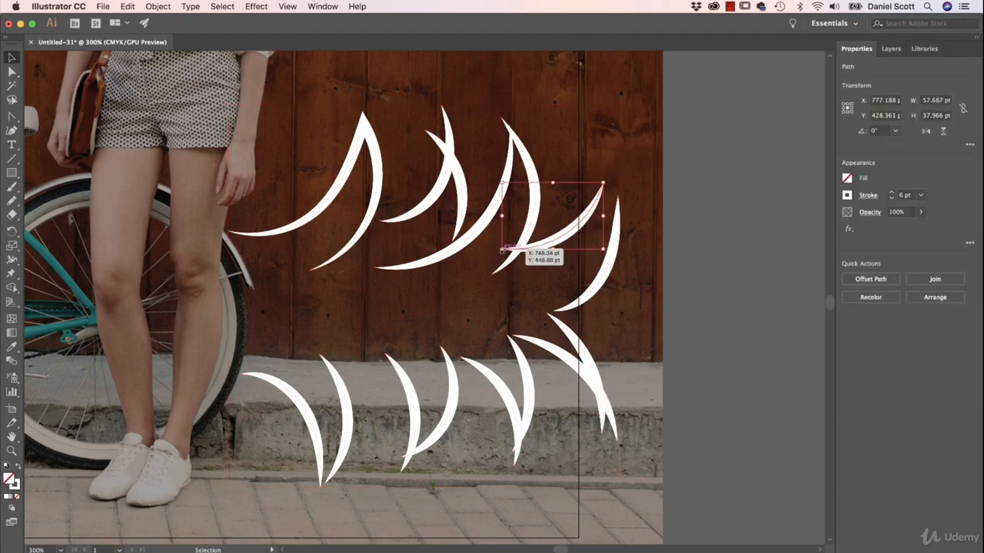
left_click_drag(504, 250, 520, 269)
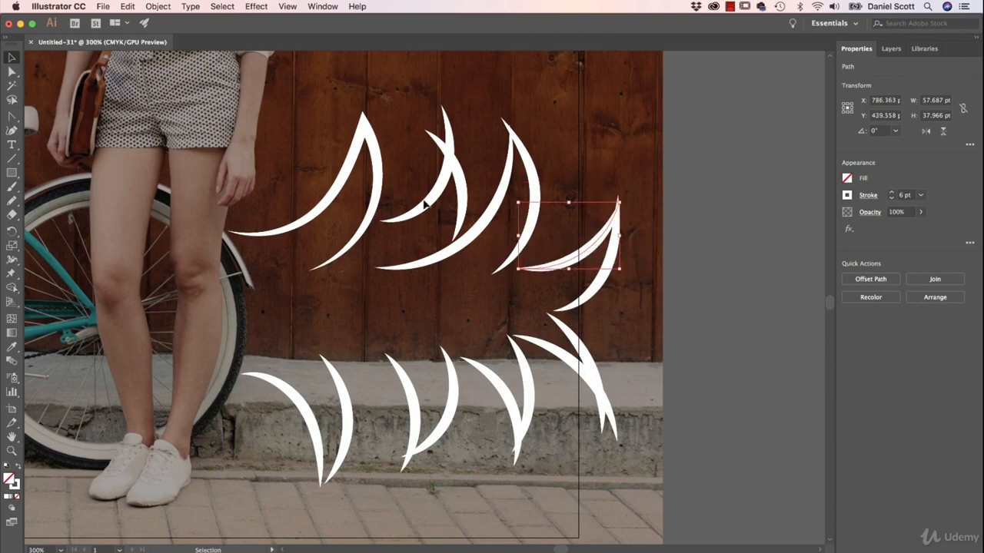
left_click(377, 158)
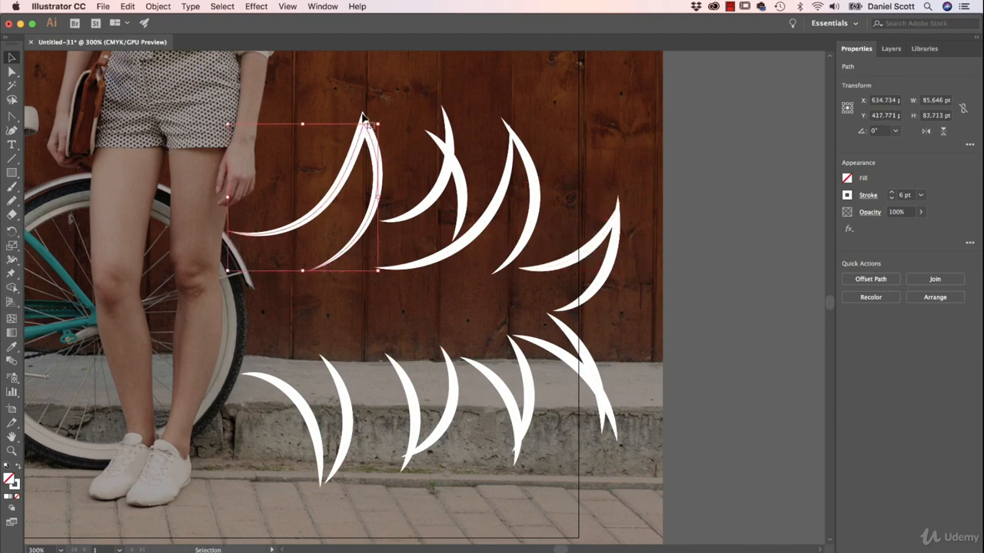
left_click(697, 157)
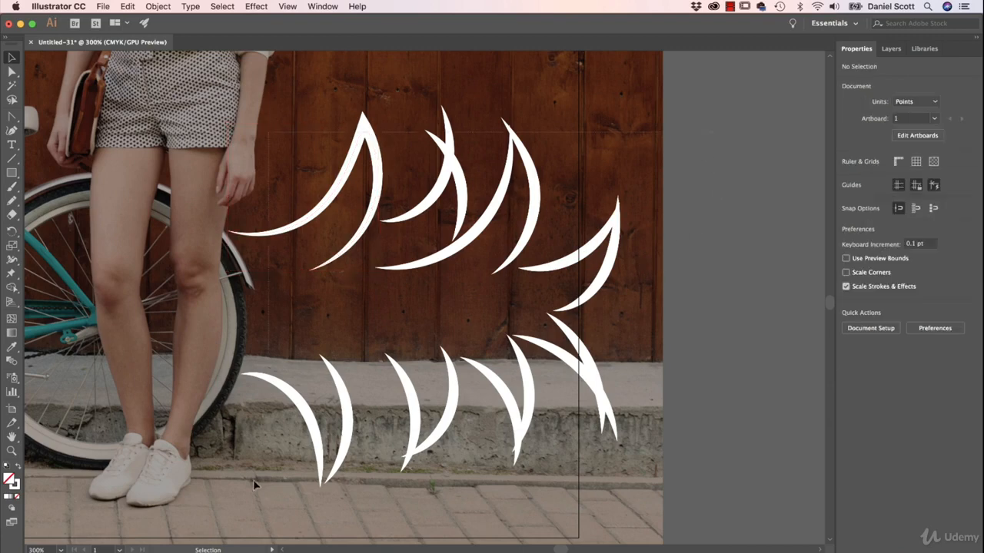
Step: Select all the white lines, apply the double-bulge width profile to their strokes and flip the profile along the path repeatedly
left_click_drag(253, 480, 244, 486)
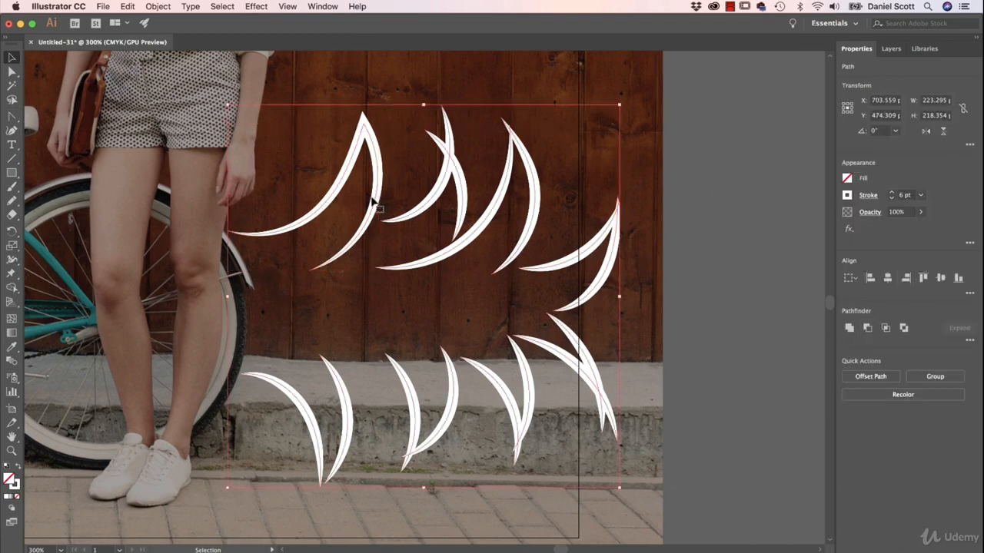
left_click(868, 196)
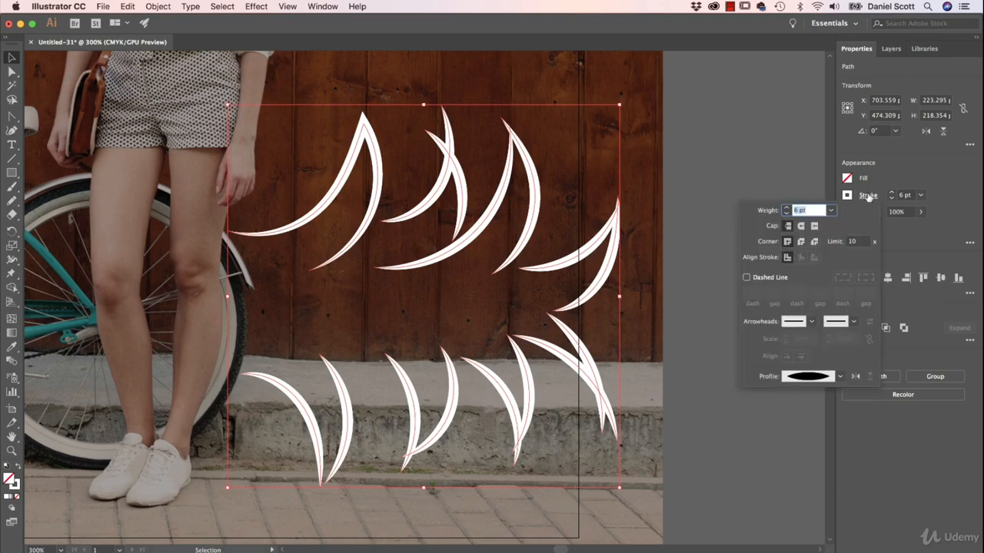
left_click(839, 377)
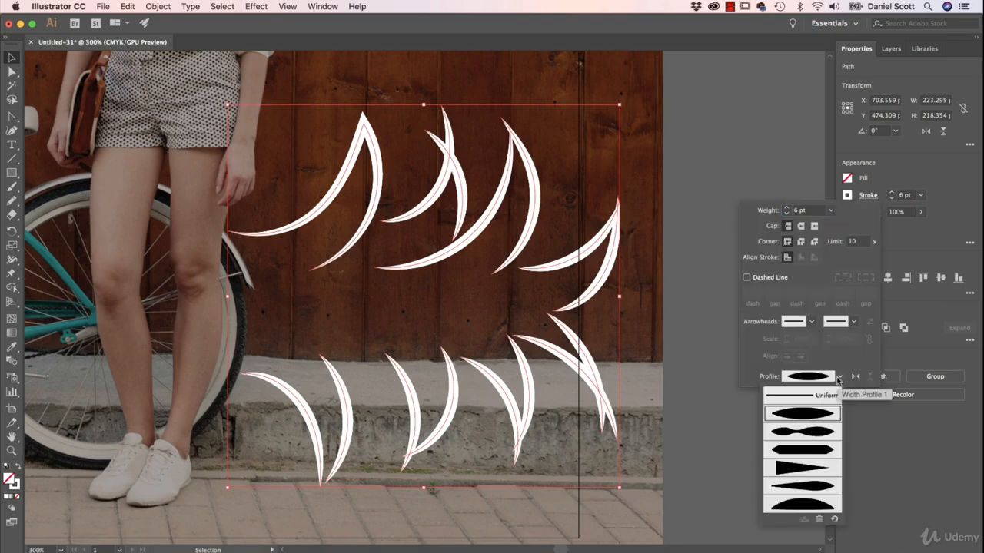
left_click(796, 432)
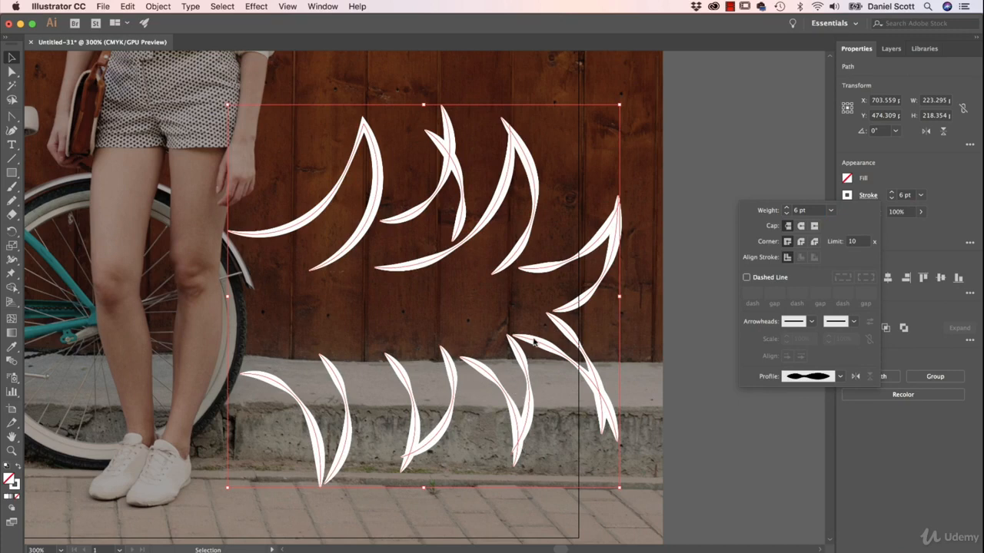
left_click(855, 376)
left_click(854, 377)
left_click(855, 377)
left_click(855, 376)
Step: Try the flat-middled and wedge-shaped width profiles on the selected lines and finish with Width Profile 5
left_click(839, 376)
left_click(810, 453)
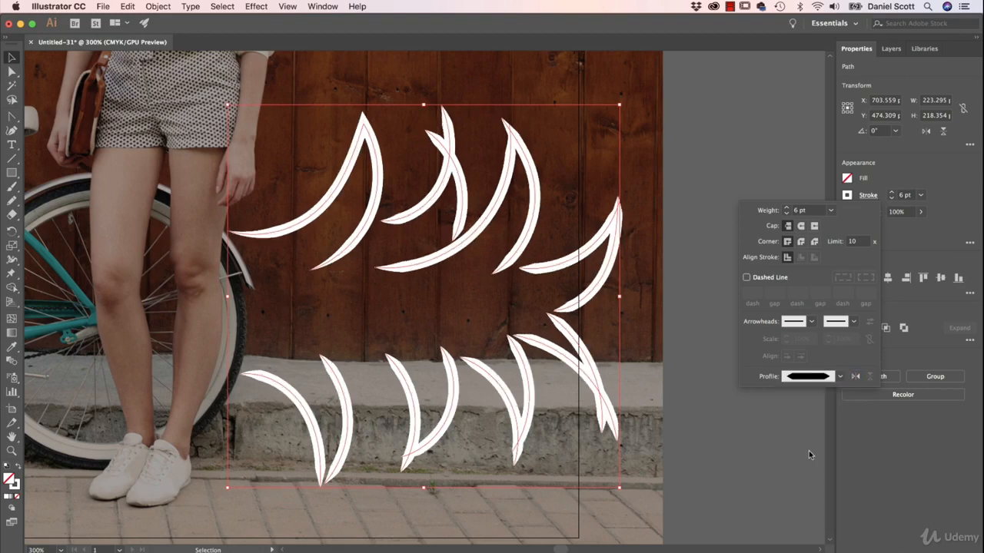
left_click(840, 376)
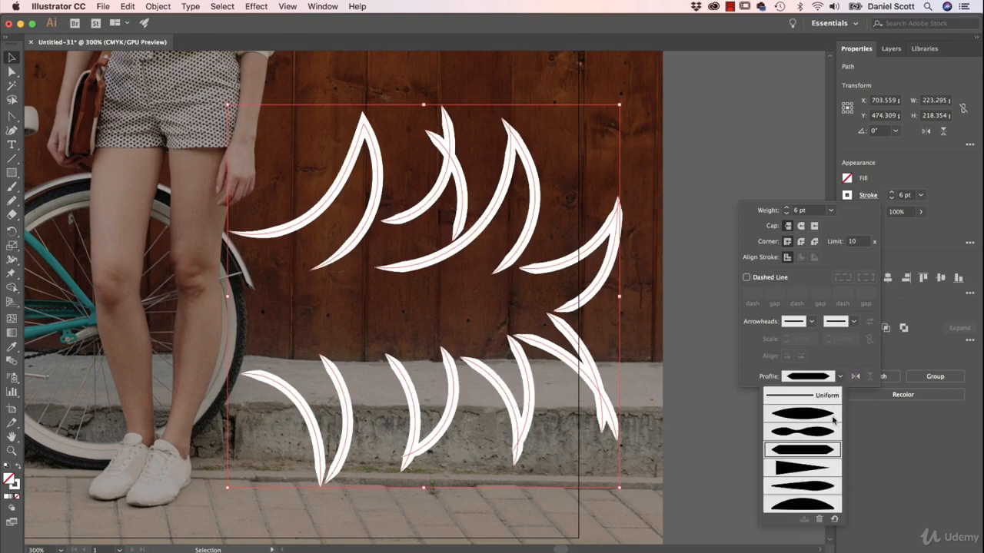
left_click(814, 466)
left_click(840, 376)
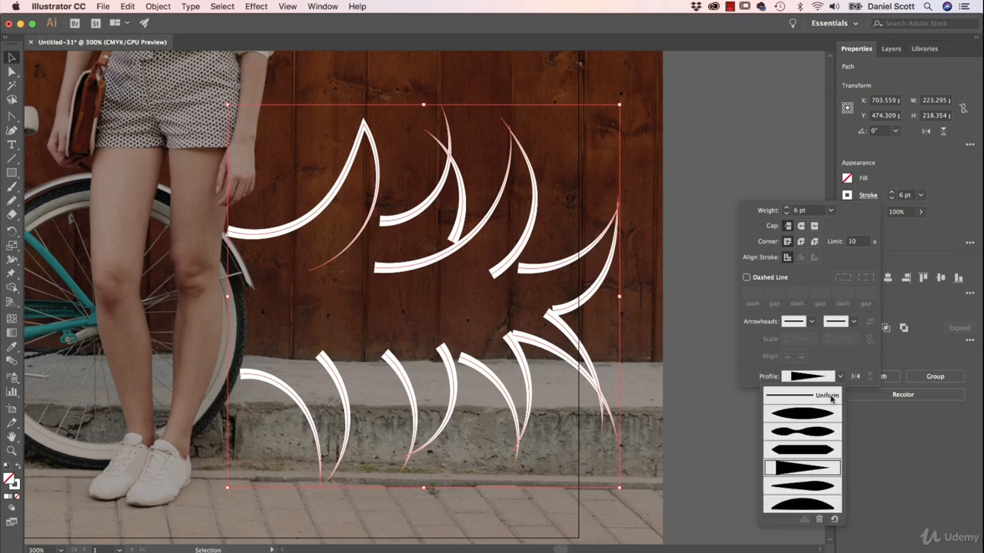
left_click(795, 487)
left_click(840, 375)
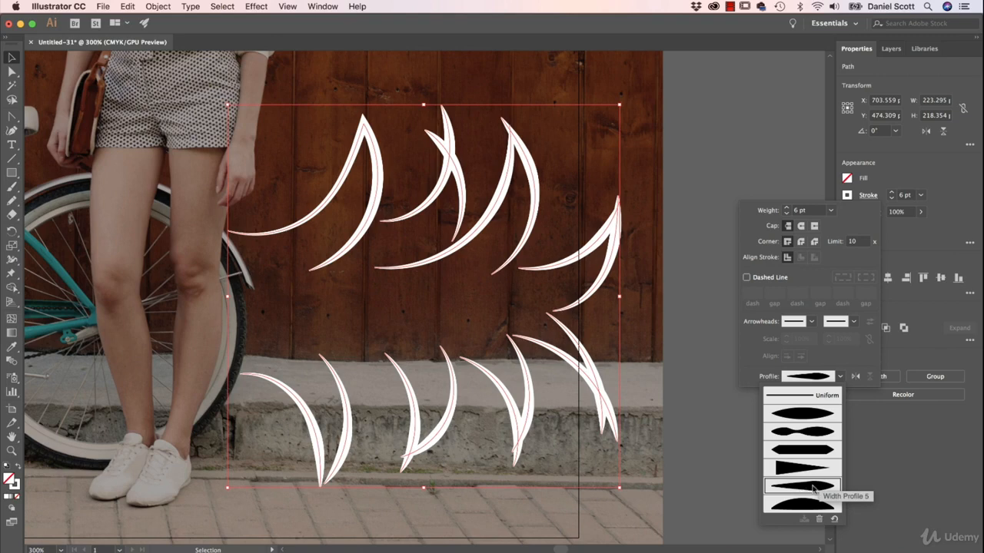
left_click(843, 350)
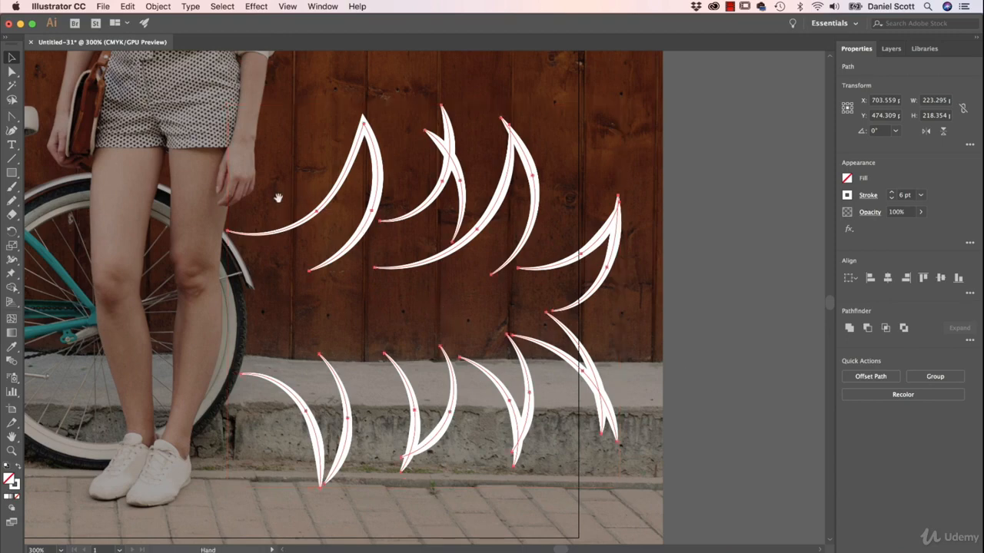
Step: Draw two freehand Pencil arcs circling the bicycle's crank, one above and one below, together spanning about 79 by 94 pt
left_click_drag(279, 199, 622, 243)
mouse_move(331, 270)
left_mouse_down()
mouse_move(459, 228)
mouse_move(464, 203)
left_mouse_up()
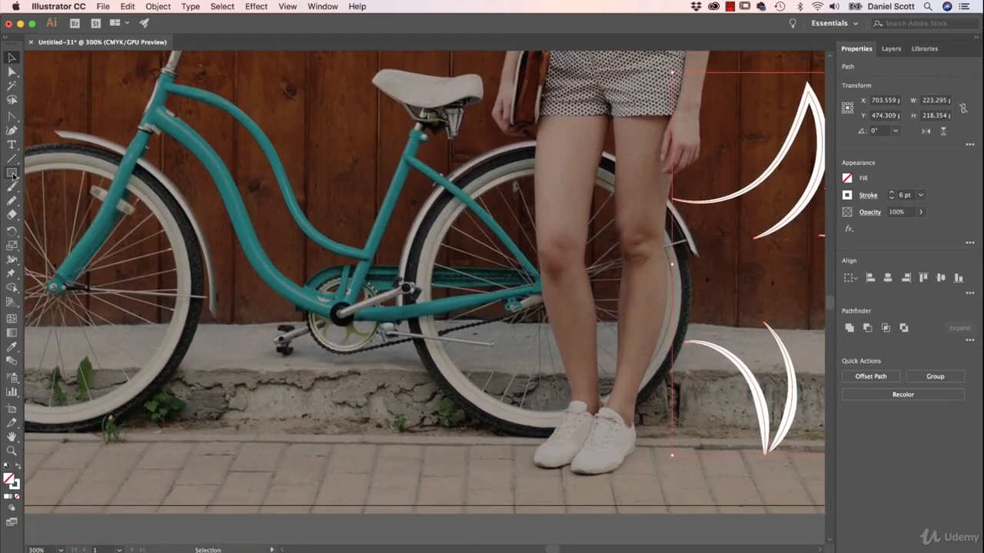
left_click(11, 200)
mouse_move(408, 260)
left_mouse_down()
mouse_move(395, 218)
mouse_move(281, 223)
mouse_move(282, 274)
left_mouse_up()
key("super+z")
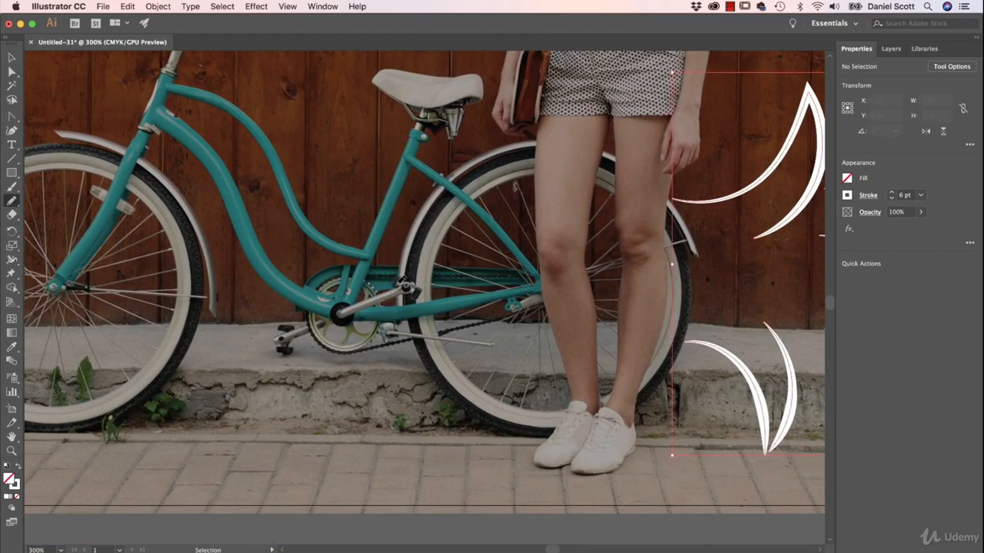
key("super+shift+z")
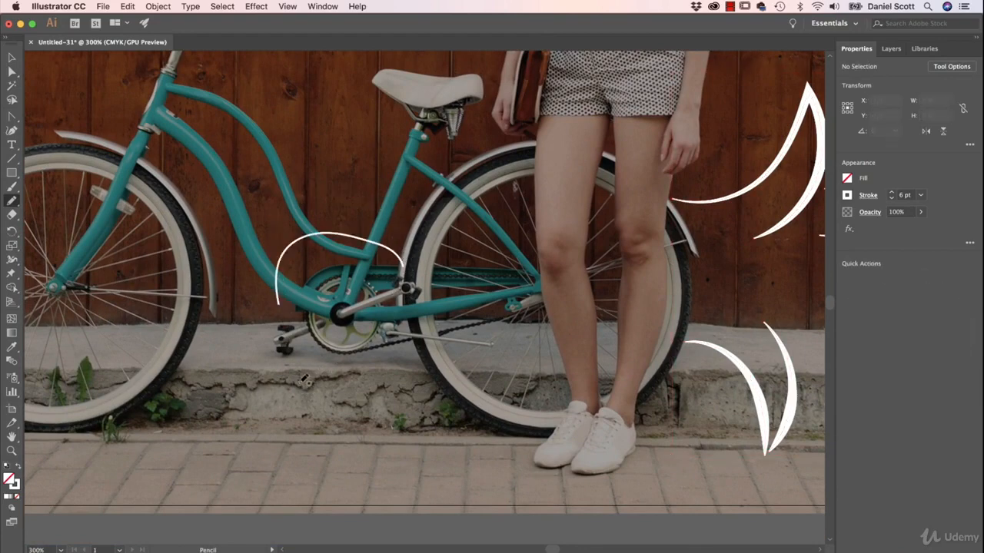
mouse_move(300, 382)
left_mouse_down()
mouse_move(385, 395)
mouse_move(412, 311)
left_mouse_up()
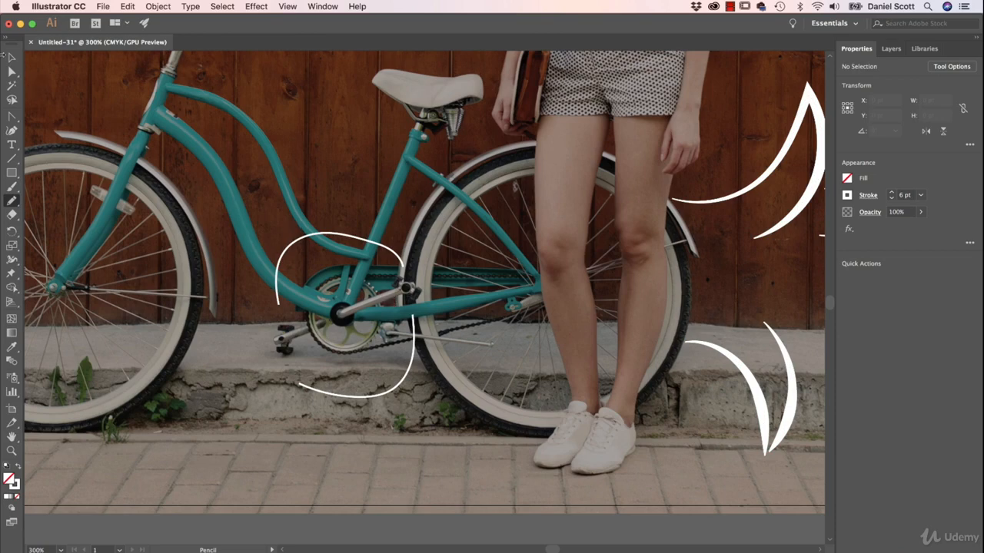
Step: Select both freehand arcs around the bicycle's crank and apply the Arrow 1 arrowhead to their start points
left_click(11, 58)
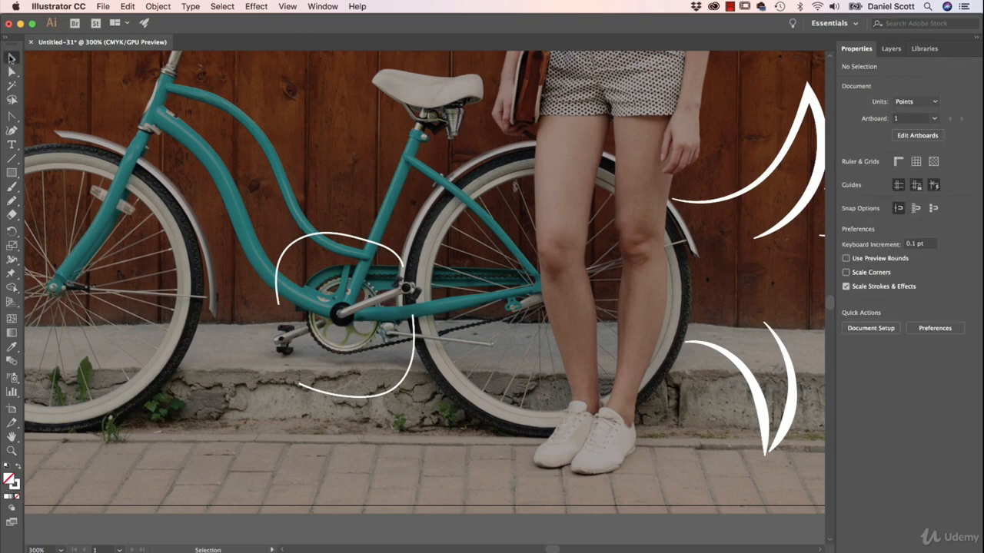
left_click(382, 247)
left_click(304, 388, "shift")
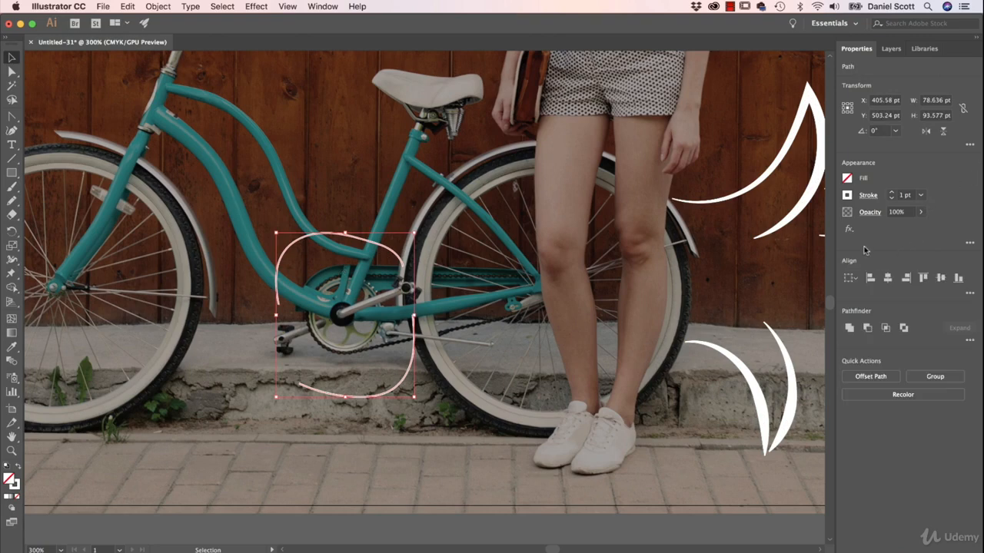
left_click(868, 198)
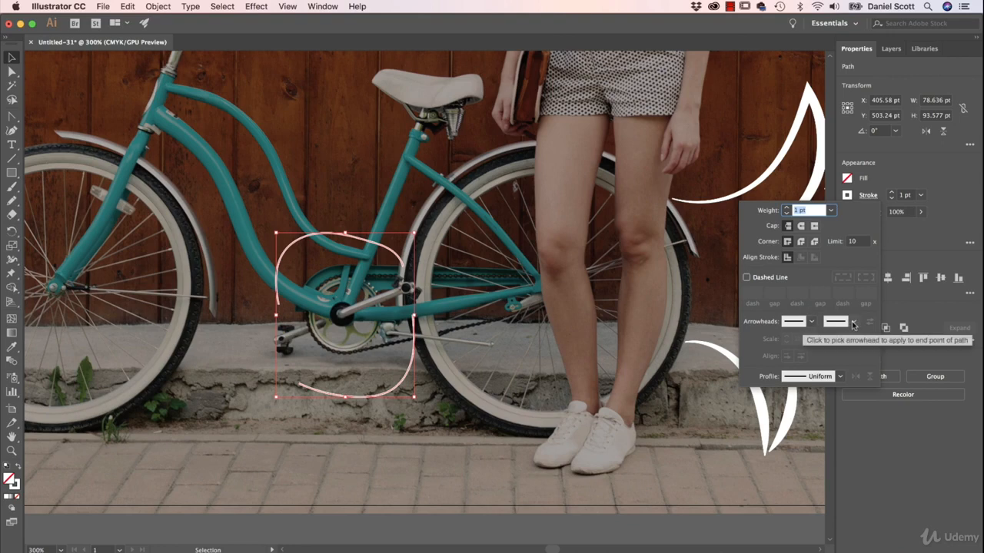
left_click(810, 324)
left_click(731, 362)
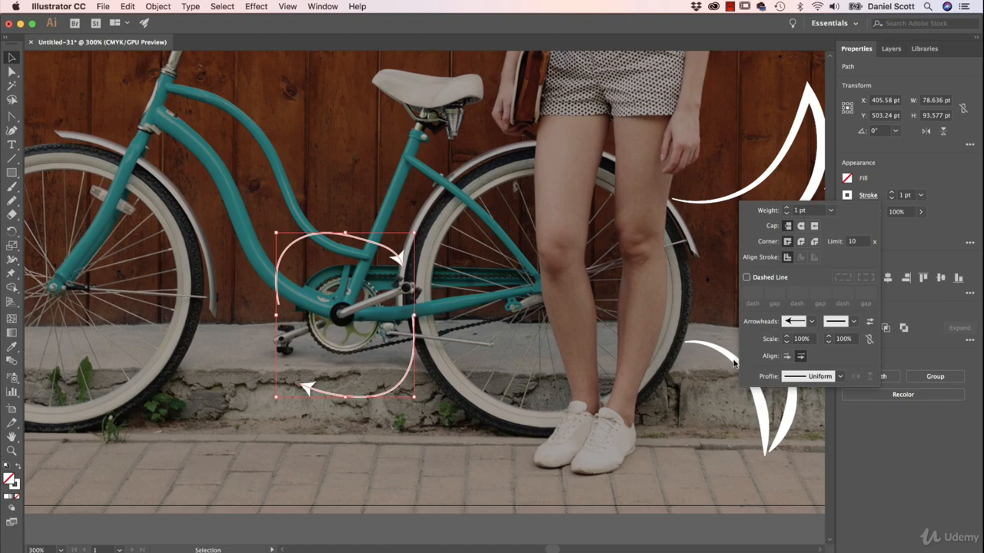
Step: Set the arcs' start arrowhead to Arrow 20 and their end arrowhead to Arrow 3
left_click(811, 322)
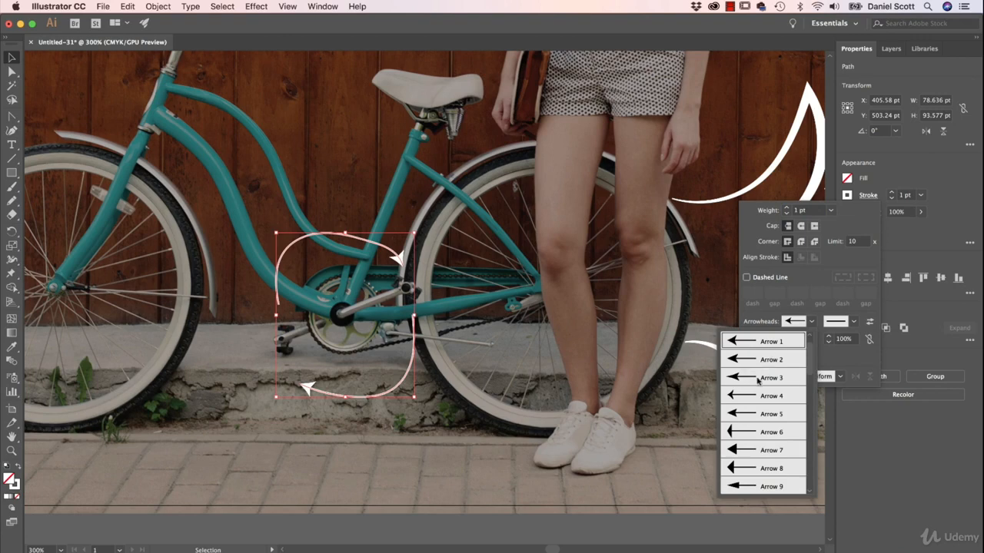
scroll(767, 419, "down", 2)
left_click_drag(809, 371, 808, 396)
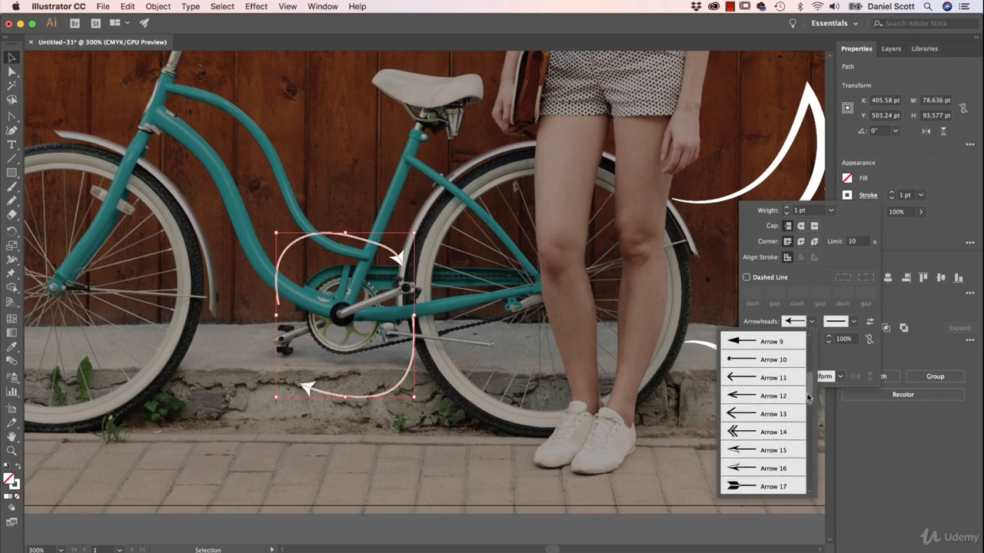
scroll(744, 392, "down", 4)
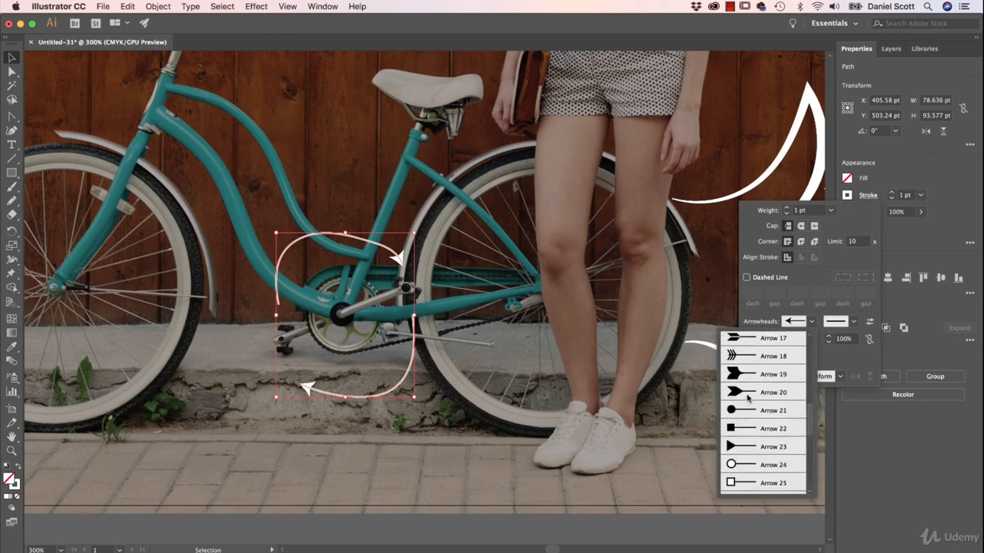
left_click(747, 394)
left_click(852, 322)
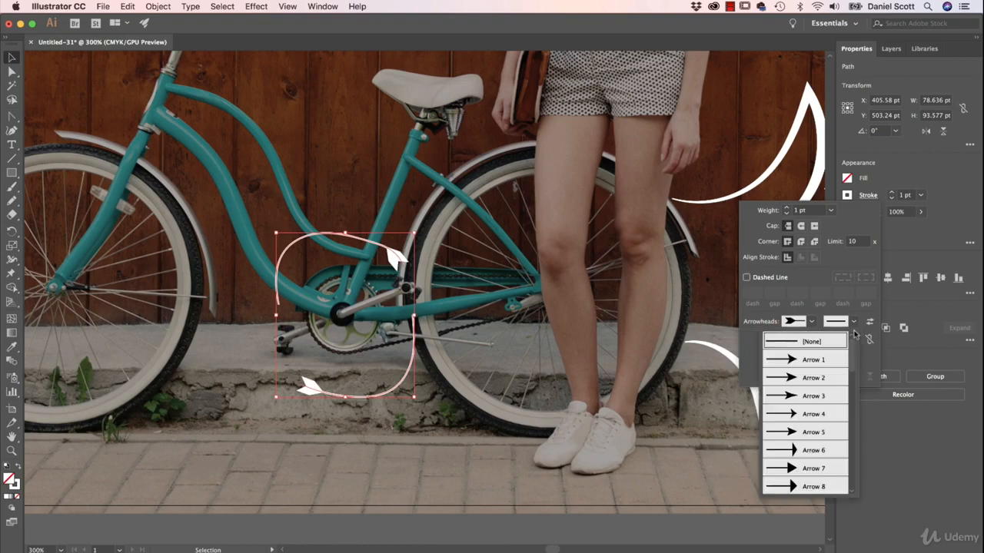
left_click(813, 396)
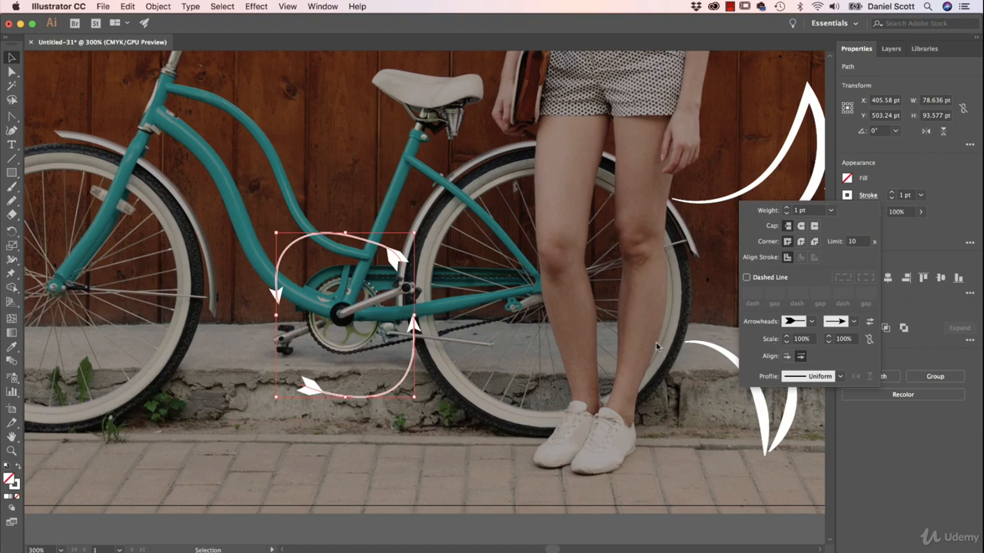
Step: Apply the uneven single-bulge width profile to the two arrowed arcs and clear the selection
left_click(840, 377)
left_click(789, 487)
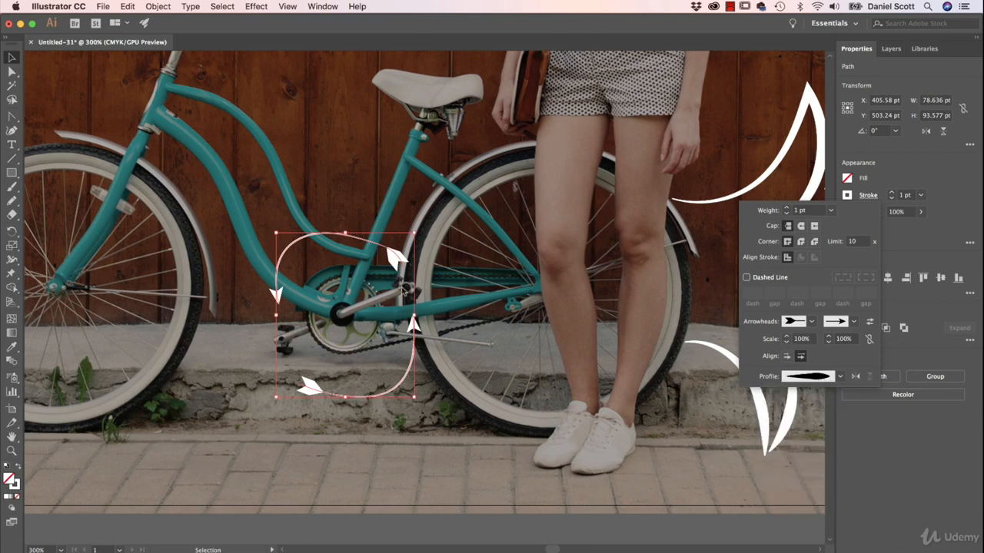
left_click(443, 248)
left_click(473, 277)
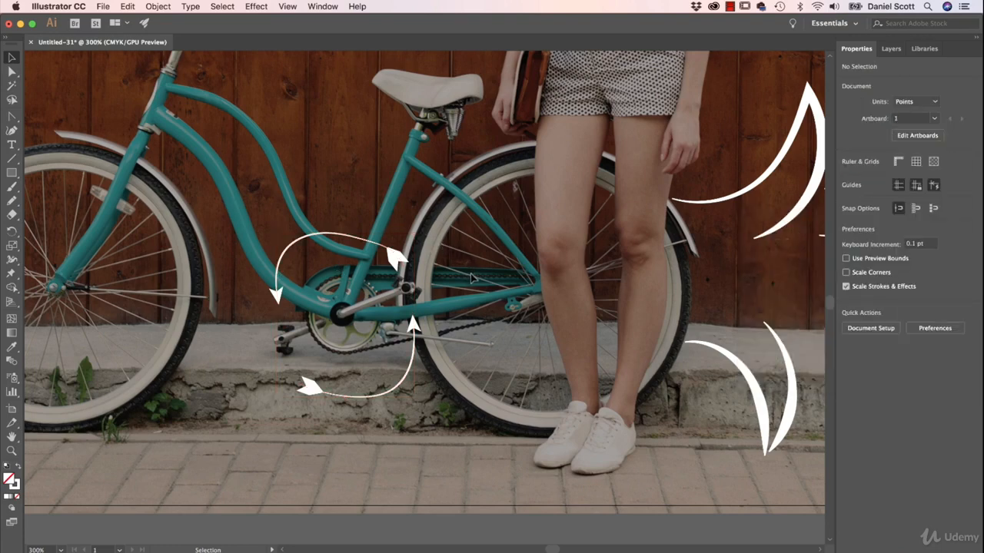
Step: Select the two arrowed arcs around the crank again and set their stroke weight to 4 pt
left_click(278, 290)
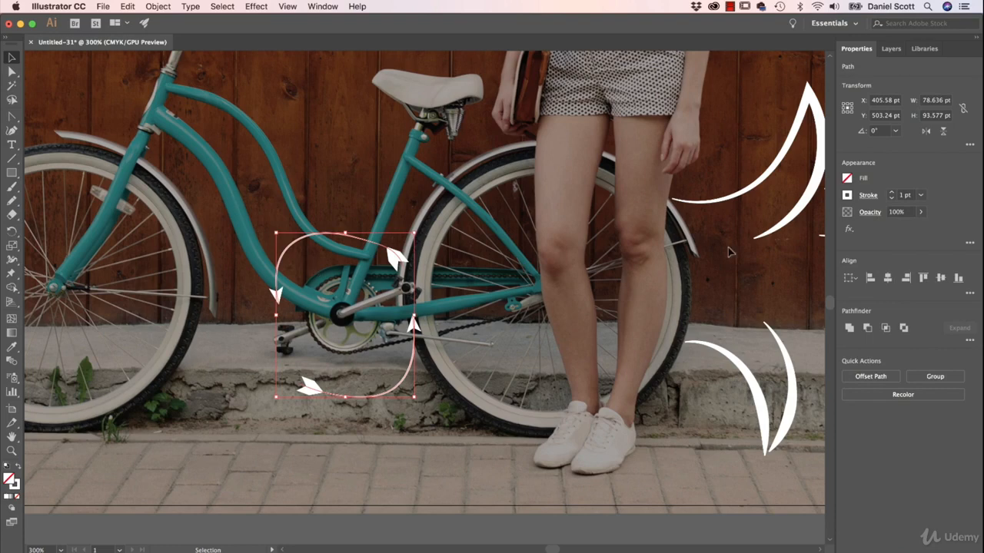
left_click(891, 193)
left_click(891, 193)
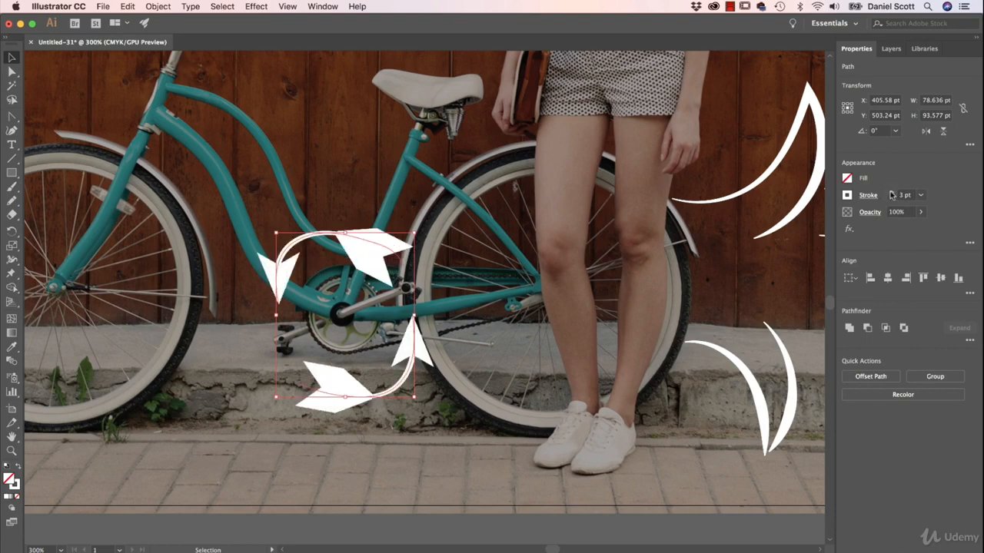
left_click(892, 193)
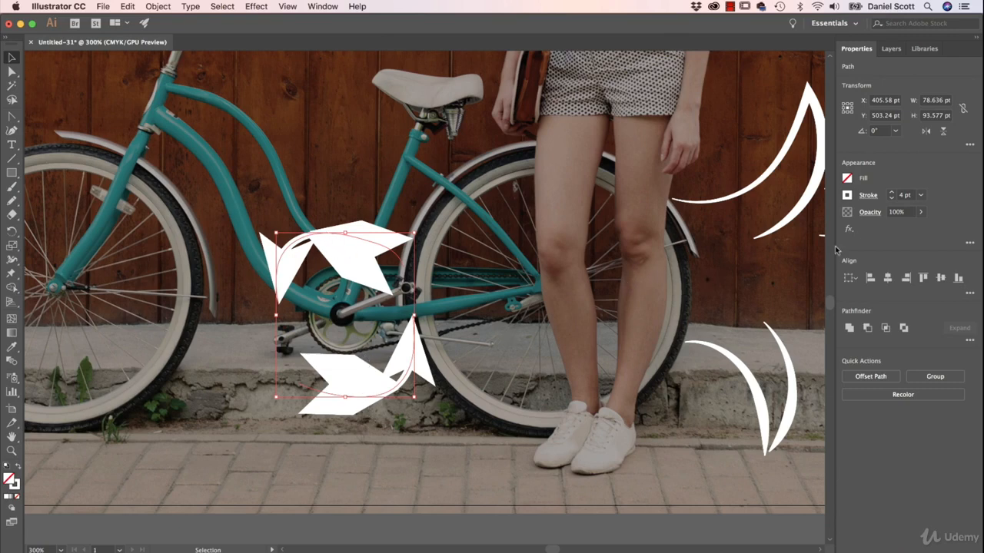
Step: Scale the arcs' start arrowheads to 20% and link the start and end scales so both use 20%
left_click(871, 196)
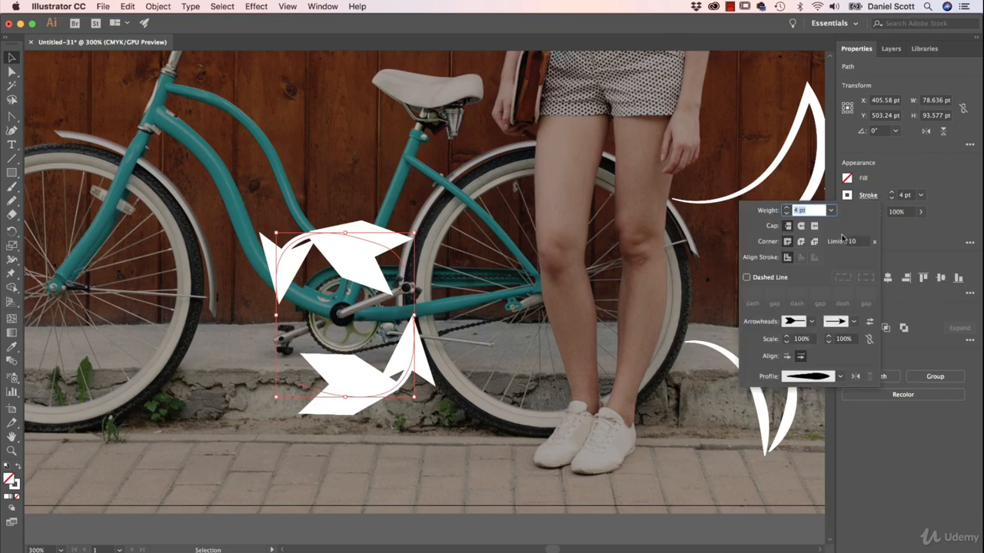
left_click(787, 342)
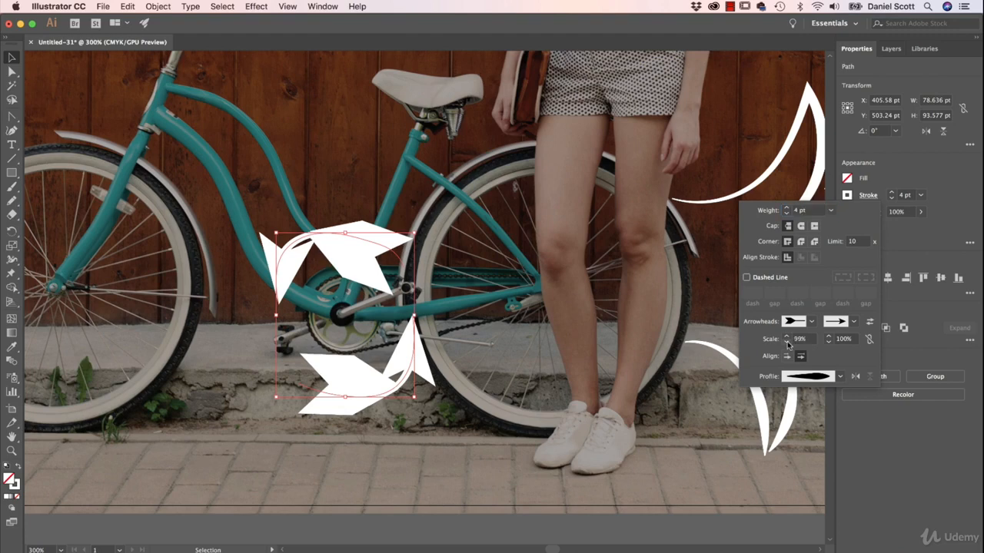
left_click(787, 343)
left_click(787, 343)
left_click(787, 342)
left_click(787, 343)
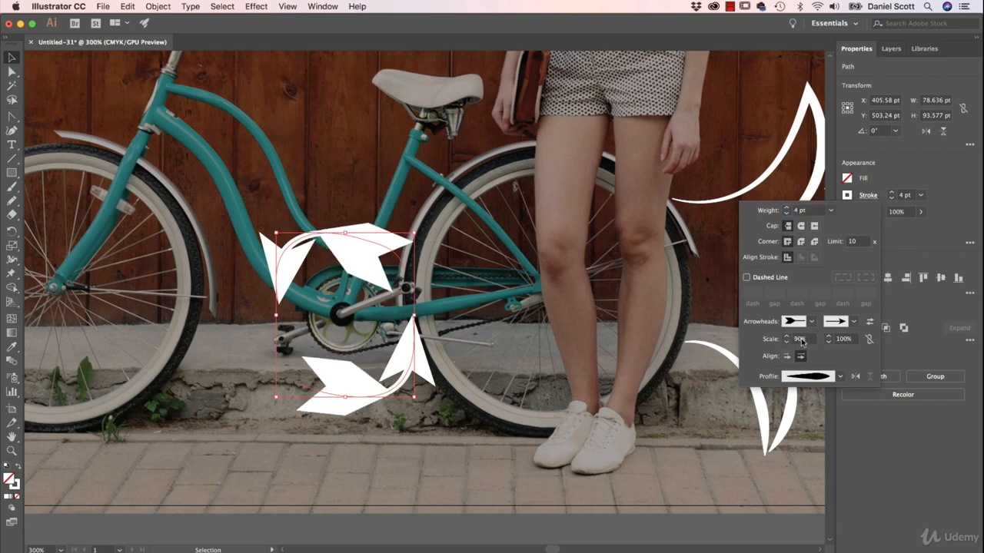
type("20")
key("Tab")
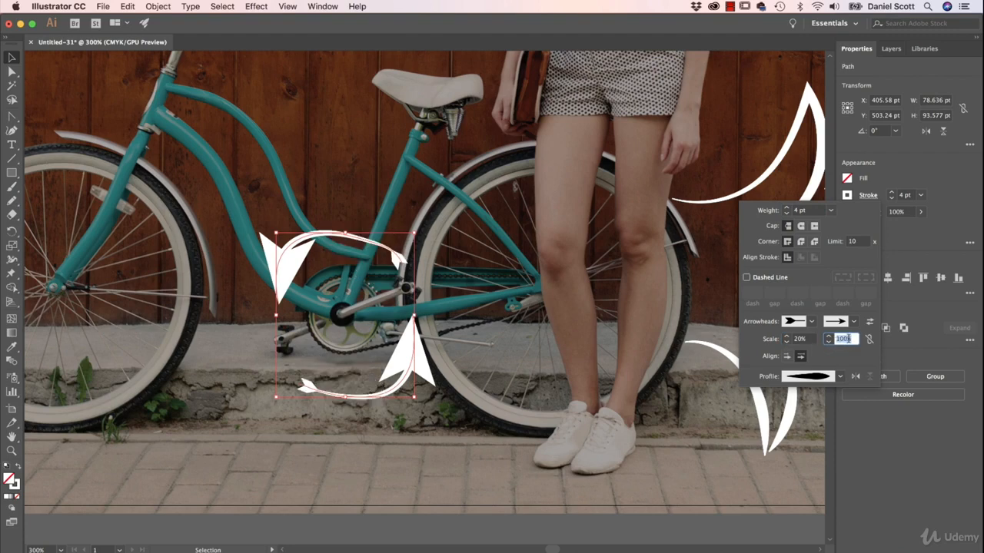
left_click(869, 339)
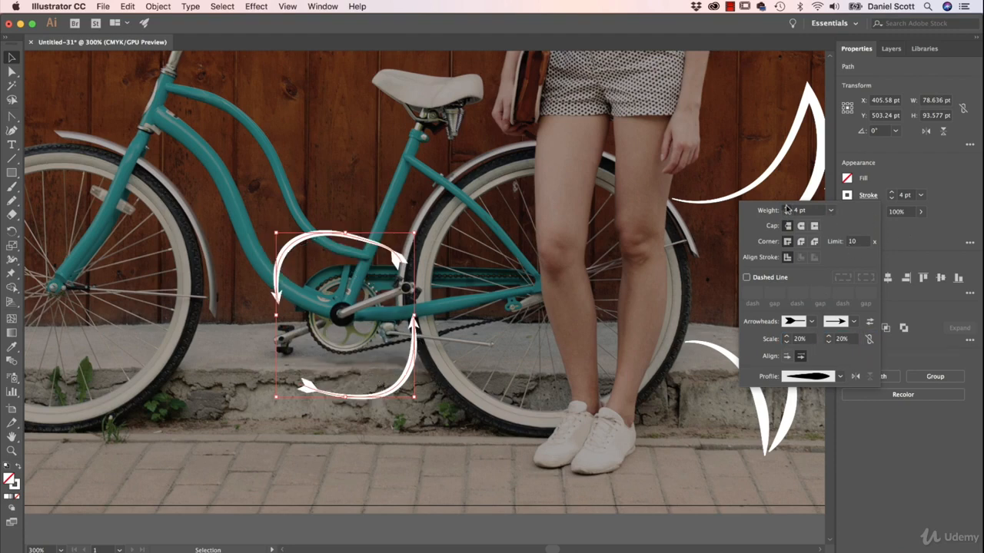
Step: Set the arcs' stroke weight to 7 pt, flip their width profile along the path and clear the selection
key("Up")
key("Up")
key("Up")
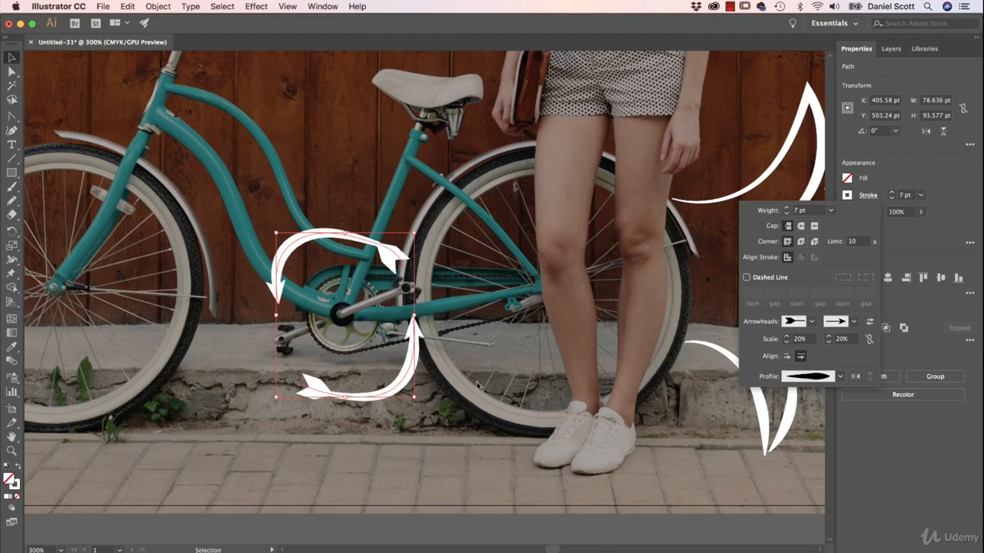
left_click(853, 376)
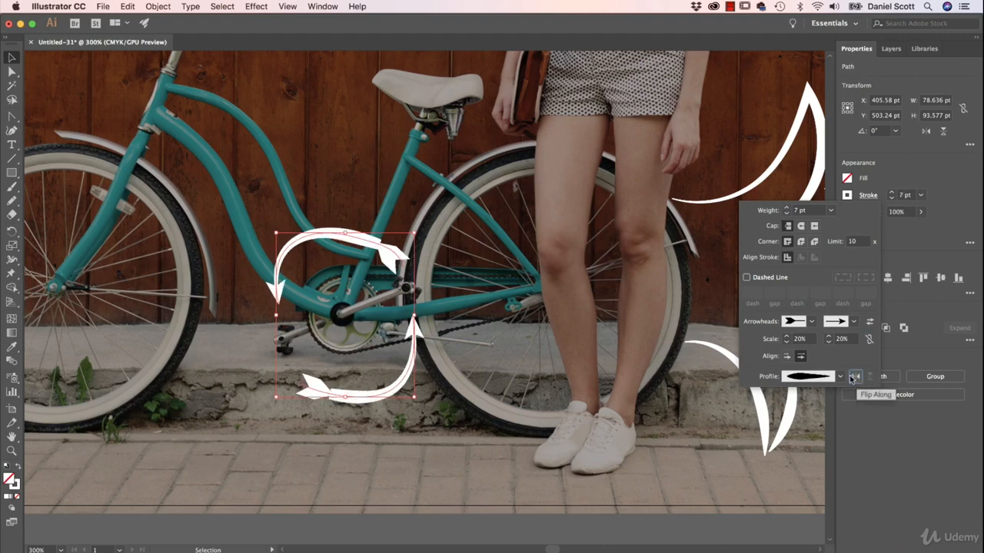
left_click(486, 400)
left_click(486, 400)
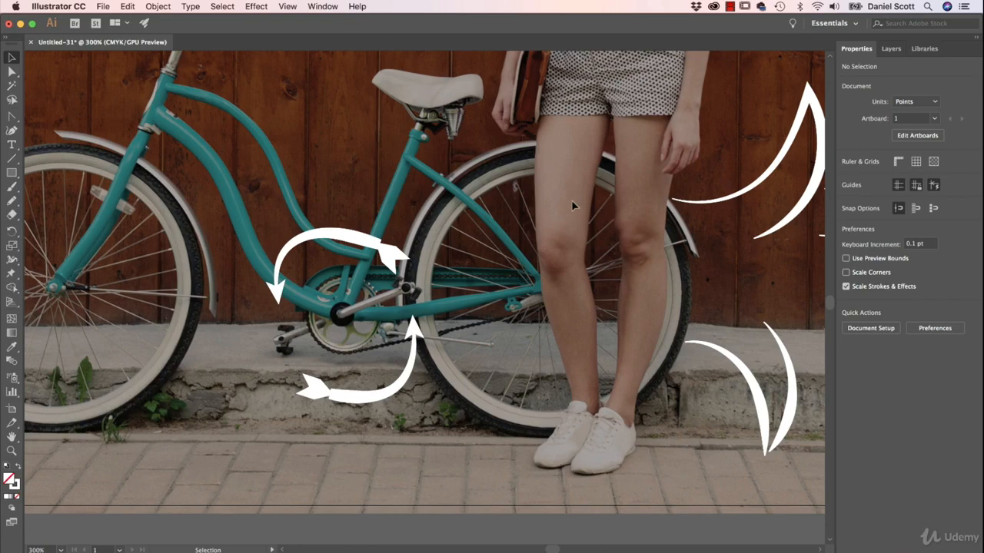
Step: Draw a closed freehand Pencil outline around the standing woman, about 177 by 480 pt
key("super+minus")
key("super+minus")
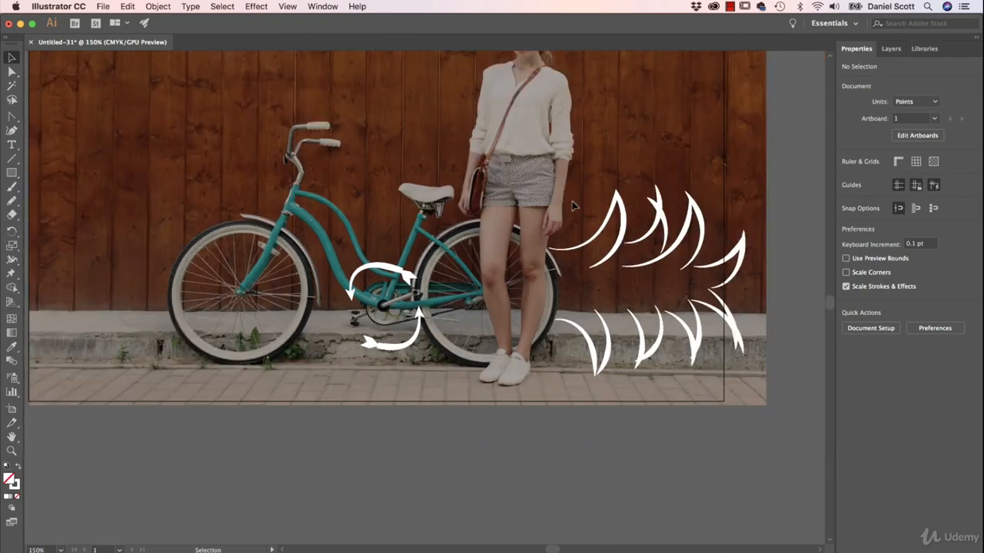
key("a")
left_click_drag(598, 154, 534, 333)
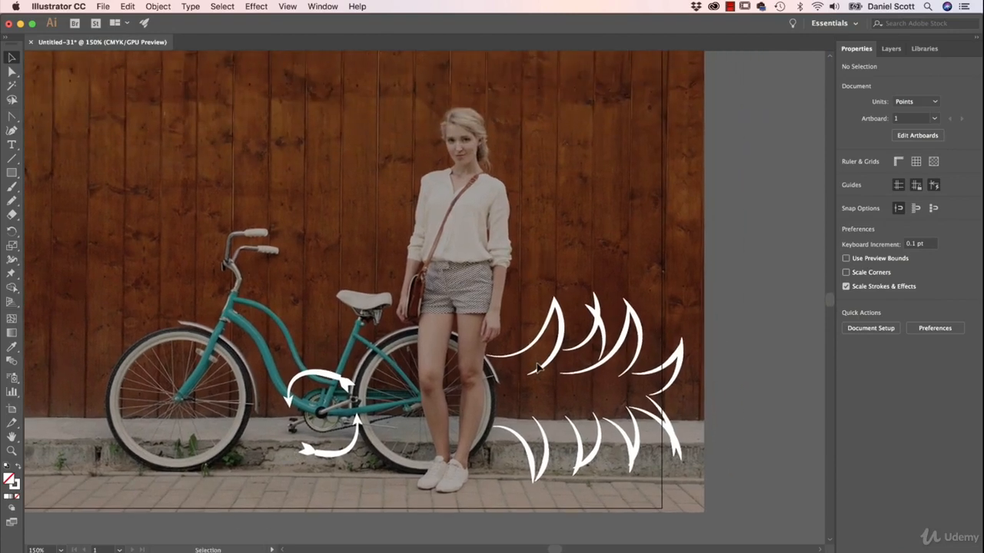
scroll(504, 227, "up", 2)
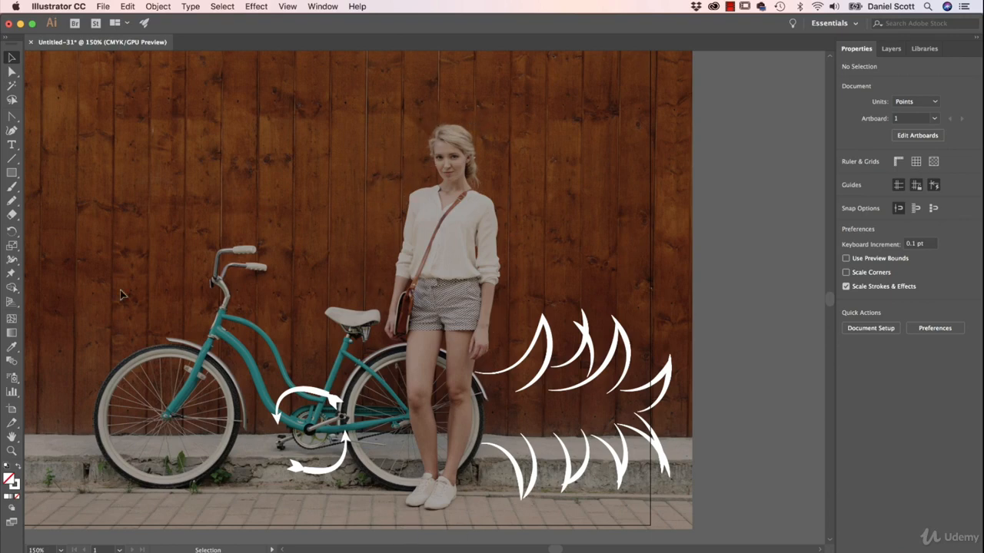
left_click(11, 200)
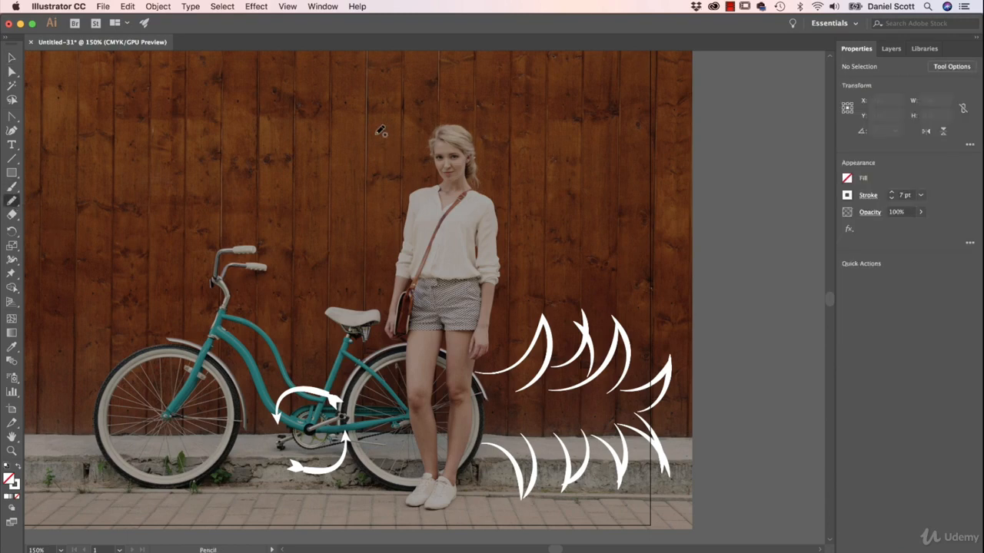
mouse_move(423, 114)
left_mouse_down()
mouse_move(408, 132)
mouse_move(418, 167)
mouse_move(396, 185)
mouse_move(368, 351)
mouse_move(382, 509)
mouse_move(398, 524)
mouse_move(447, 527)
mouse_move(471, 513)
mouse_move(507, 449)
mouse_move(525, 226)
mouse_move(525, 185)
mouse_move(494, 127)
mouse_move(443, 106)
left_mouse_up()
left_click_drag(428, 110, 431, 110)
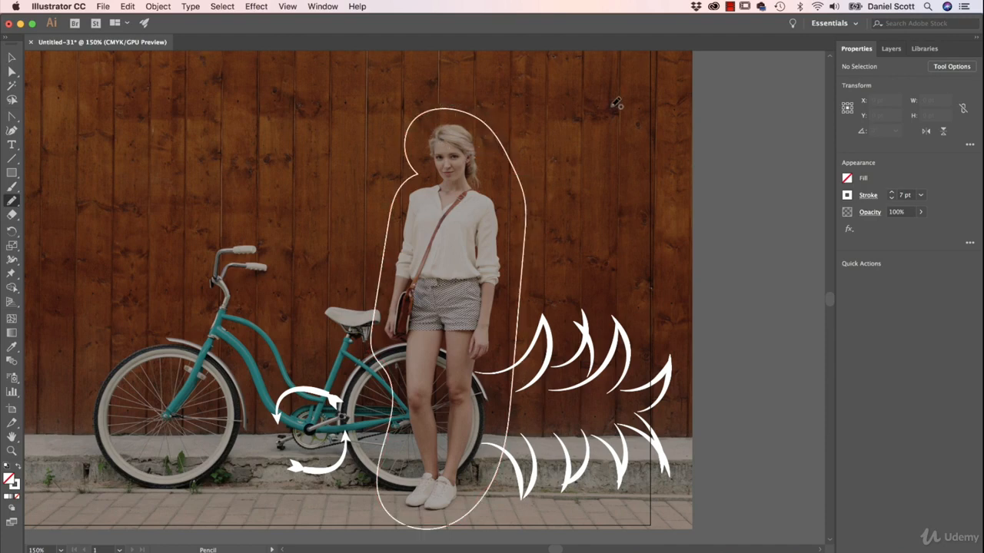
mouse_move(608, 90)
left_mouse_down()
mouse_move(577, 146)
mouse_move(619, 177)
mouse_move(659, 147)
mouse_move(652, 116)
mouse_move(621, 97)
mouse_move(681, 193)
left_mouse_up()
key("v")
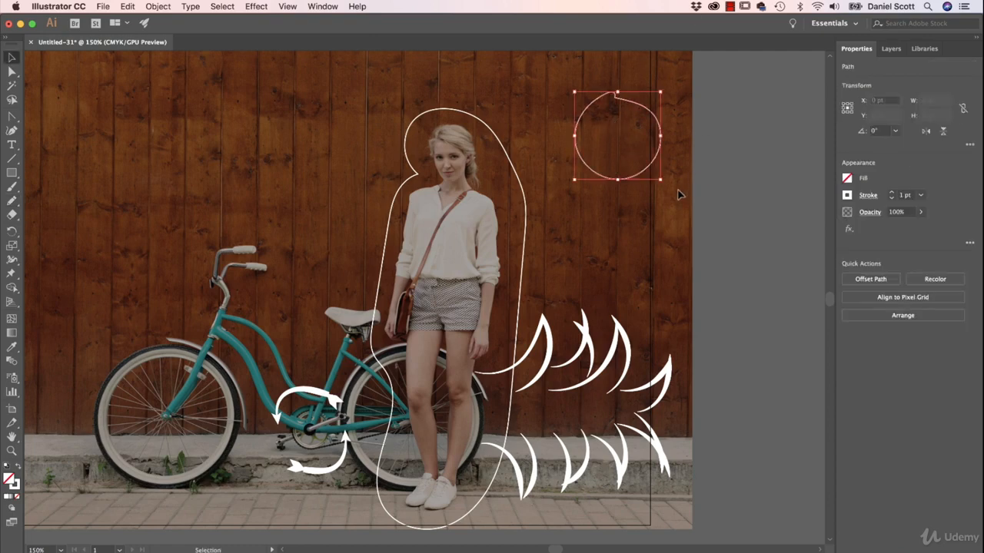
key("Delete")
Step: Select the outline around the woman and turn its stroke into a dashed line with 12 pt dashes
left_click(520, 175)
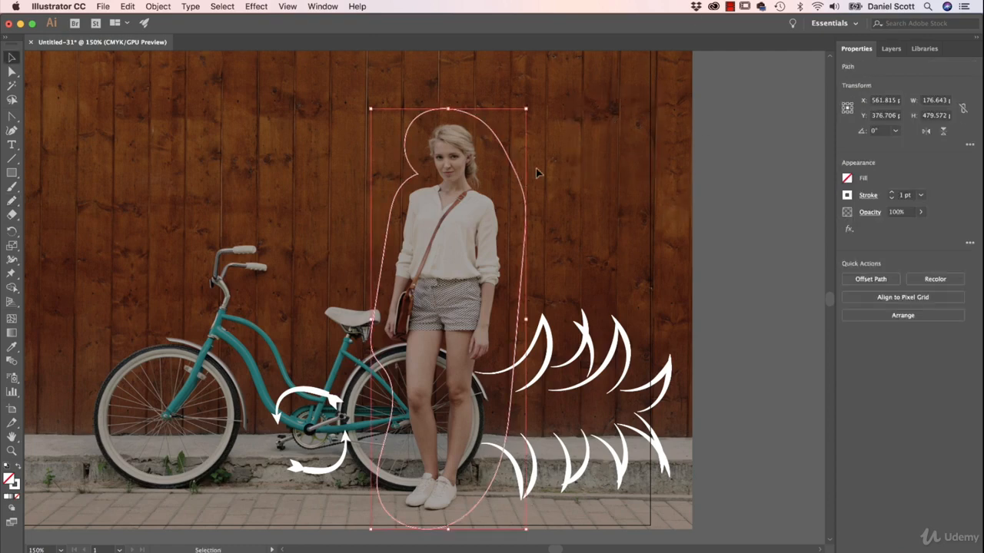
left_click(868, 197)
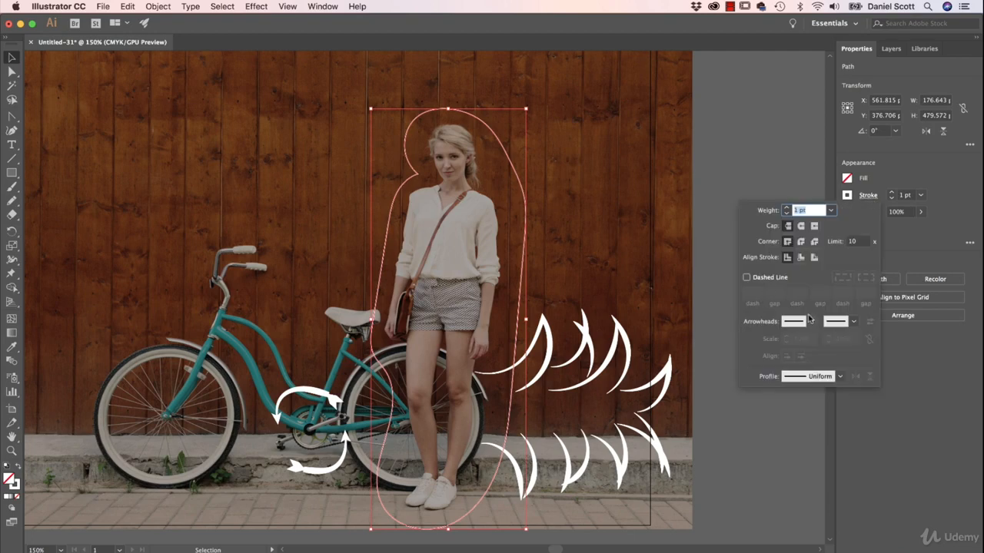
left_click(762, 280)
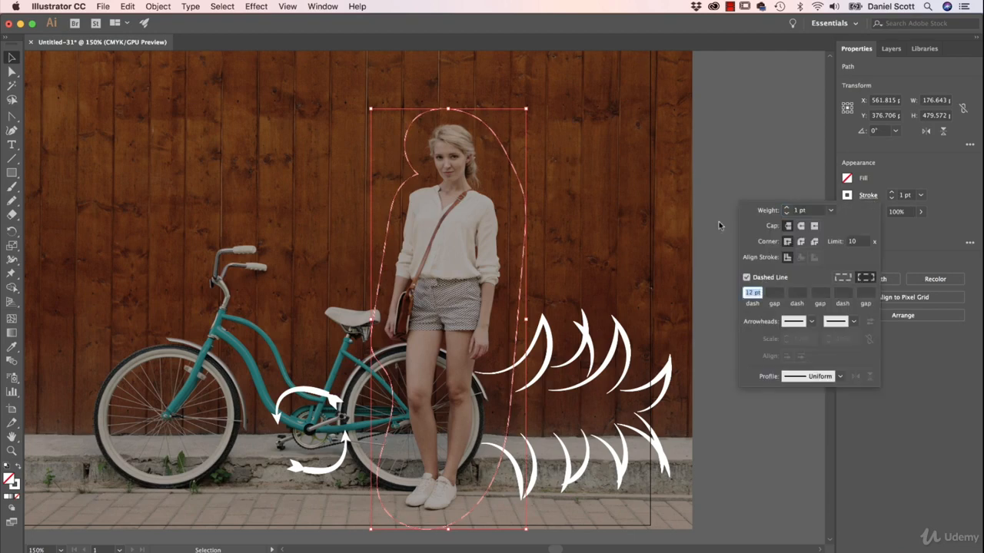
left_click(623, 118)
left_click(604, 220)
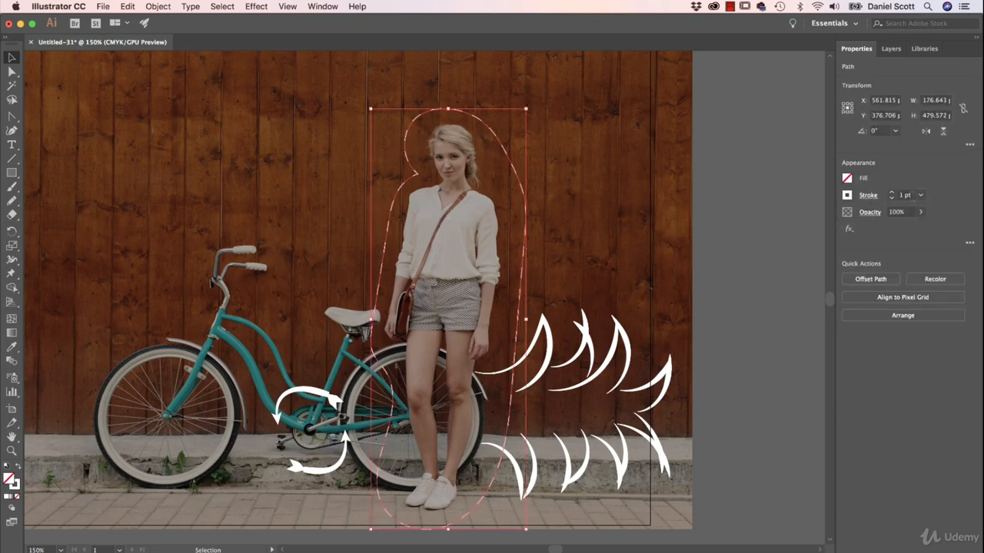
Step: Set the dashed outline's stroke weight to 6 pt and give its dashes round caps
left_click(891, 193)
left_click(892, 193)
left_click(891, 193)
left_click(892, 193)
left_click(892, 192)
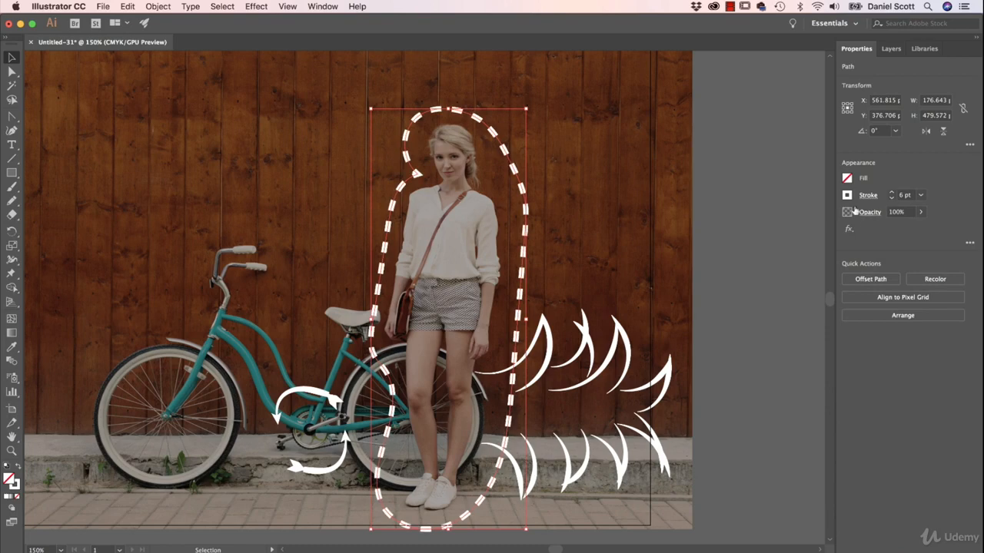
left_click(868, 195)
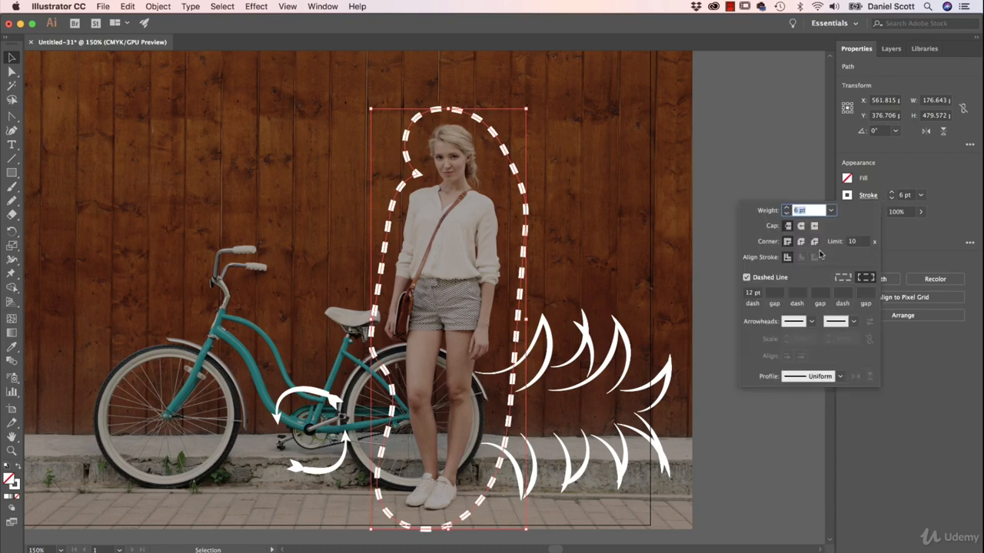
left_click(801, 227)
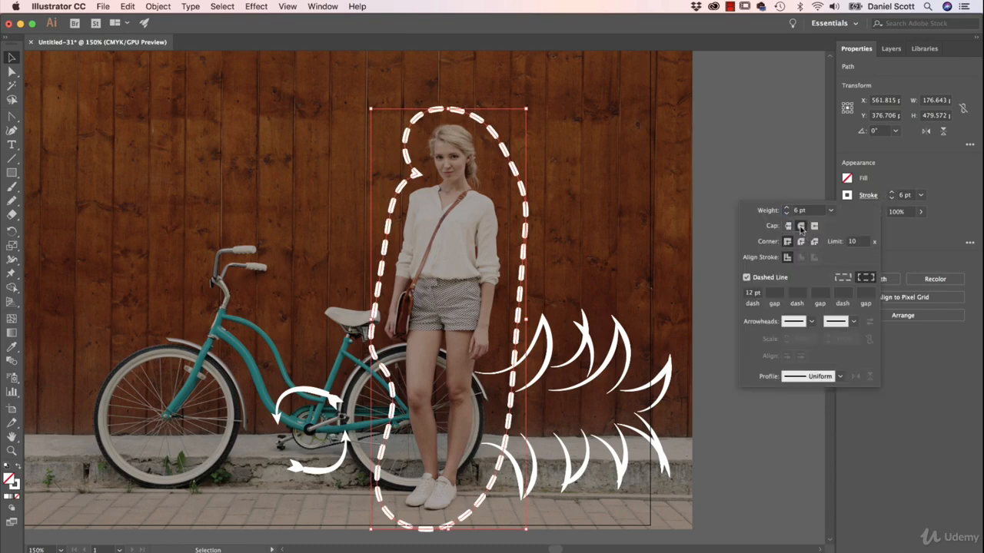
Step: Switch the dashed outline around the woman to butt caps, with 22 pt dashes and 10 pt gaps
left_click(788, 226)
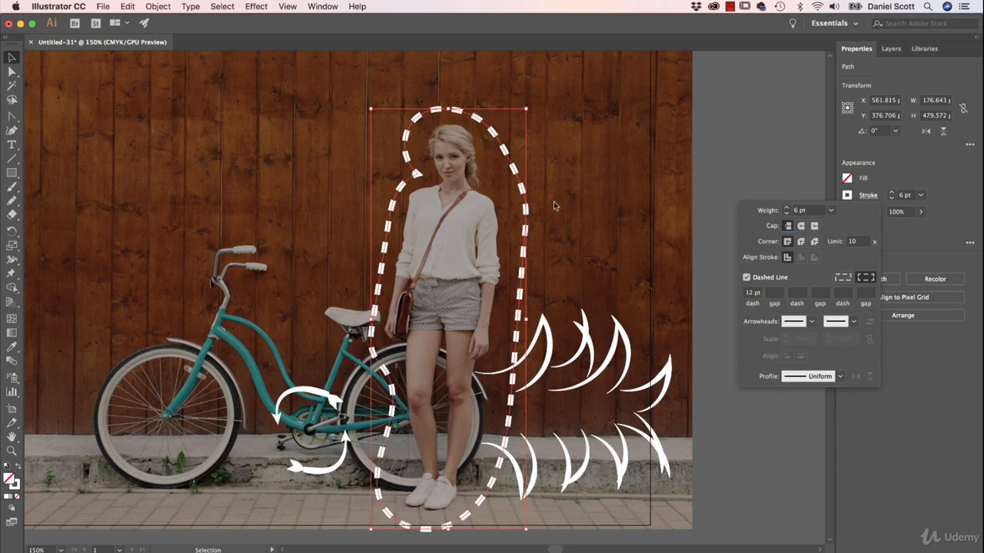
left_click(751, 294)
key("BackSpace")
type("2")
key("Tab")
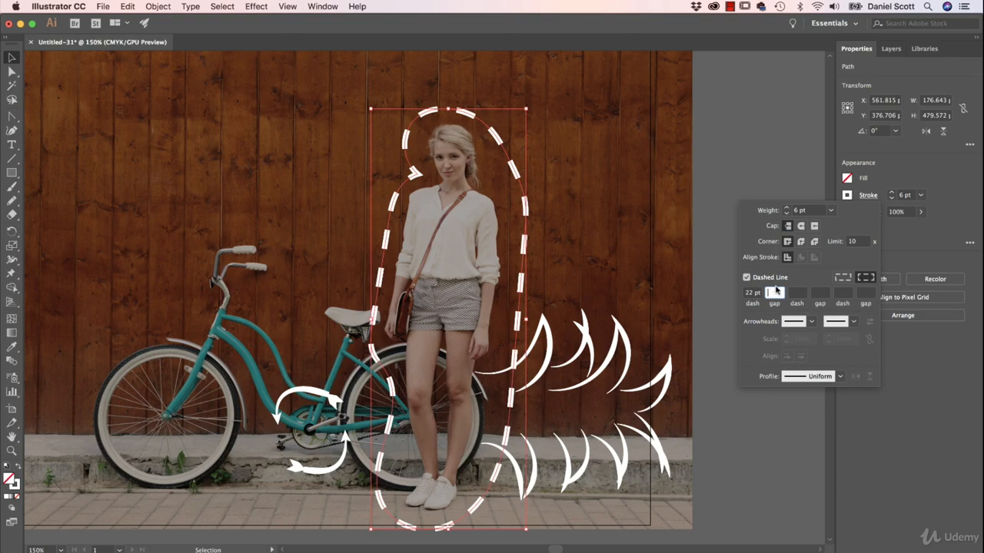
type("10")
key("Tab")
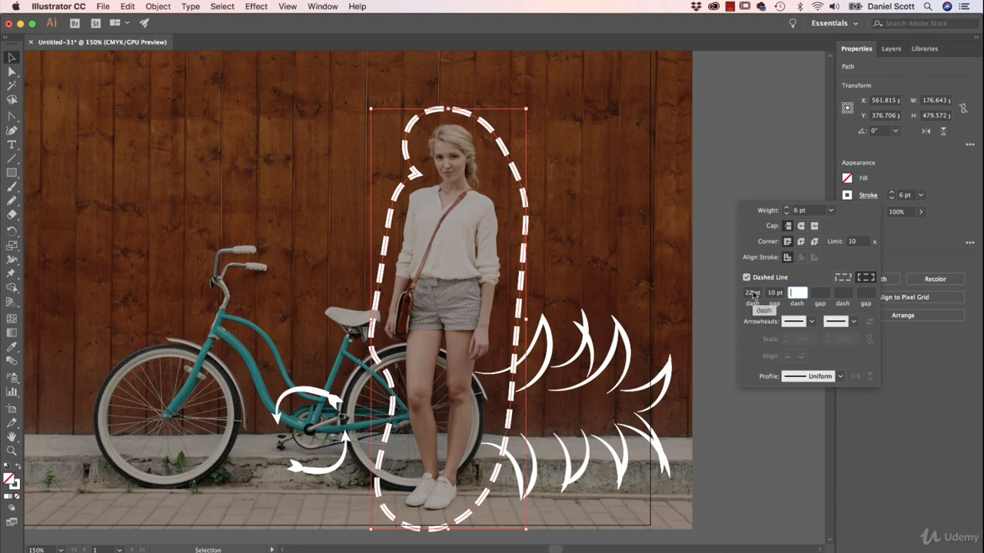
Step: Shorten the outline's dashes to 2 pt
left_click_drag(750, 294, 740, 296)
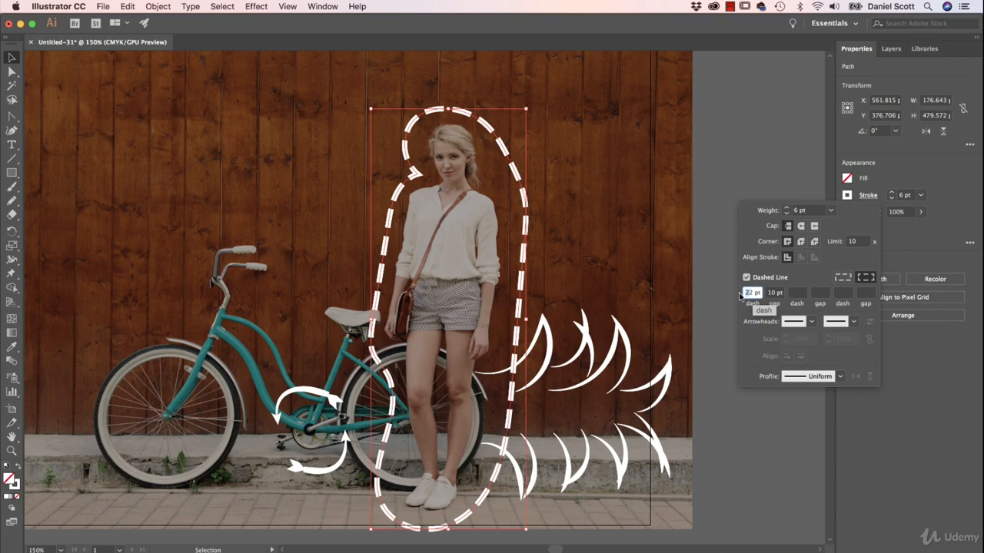
type("2")
left_click(780, 298)
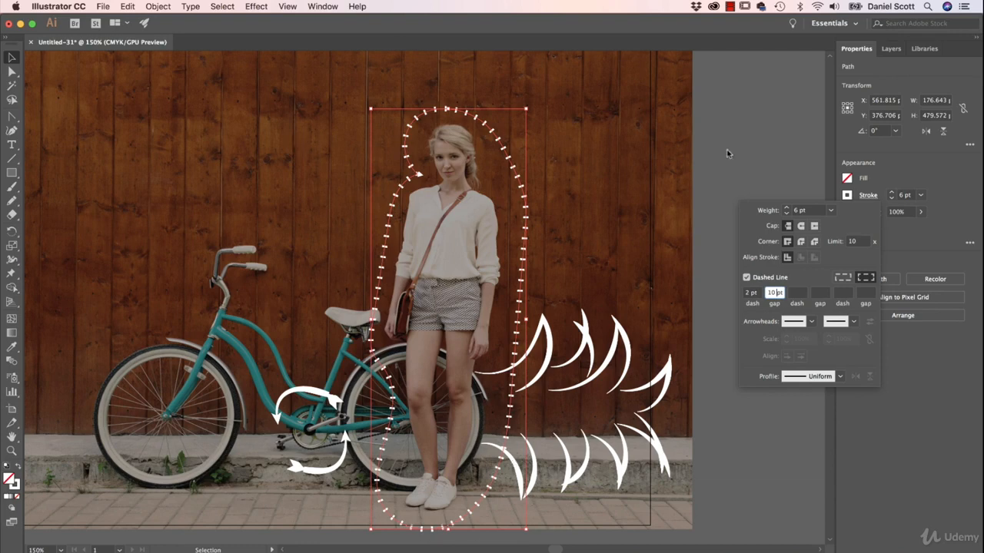
Step: Set the outline's dash length to 12 pt, empty its gap value and clear the selection
left_click(752, 293)
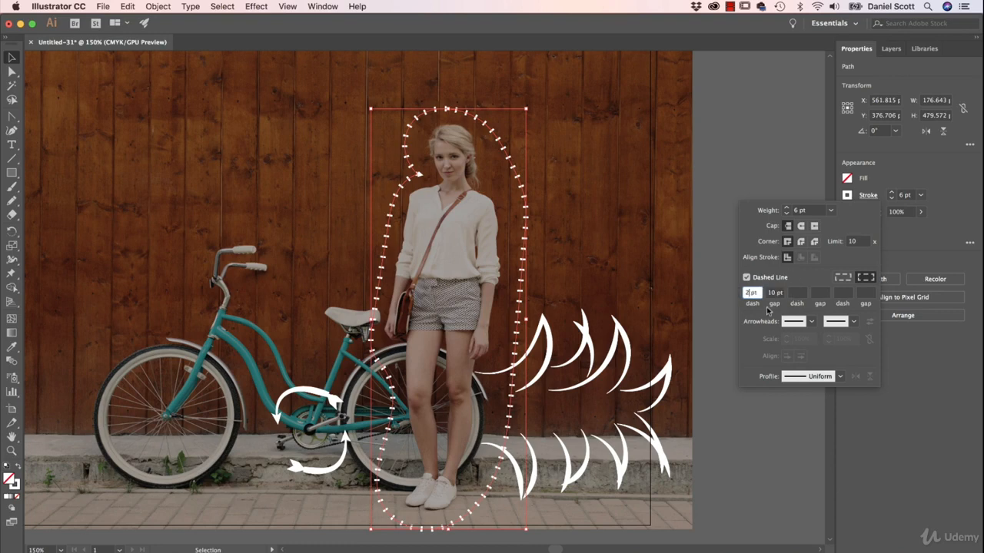
key("BackSpace")
key("Tab")
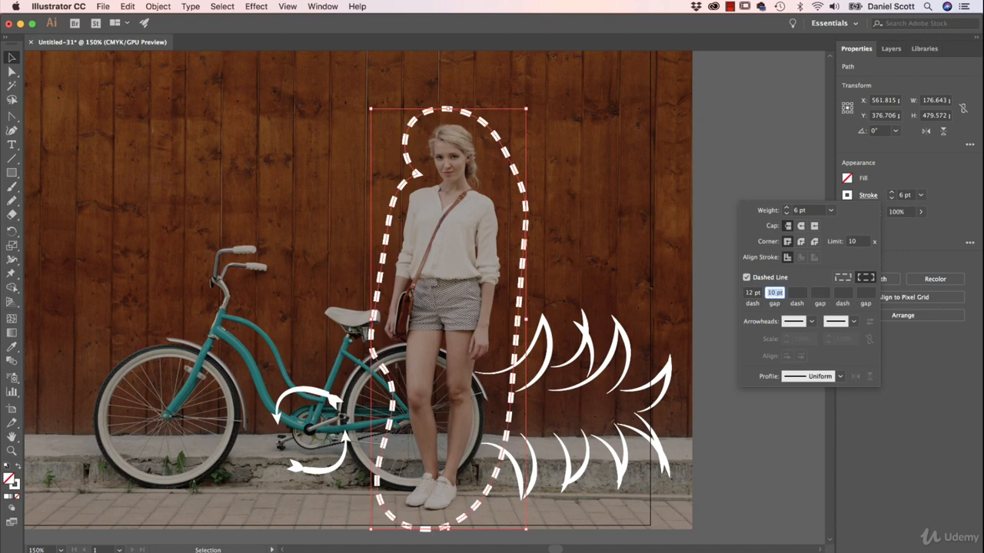
key("BackSpace")
key("Tab")
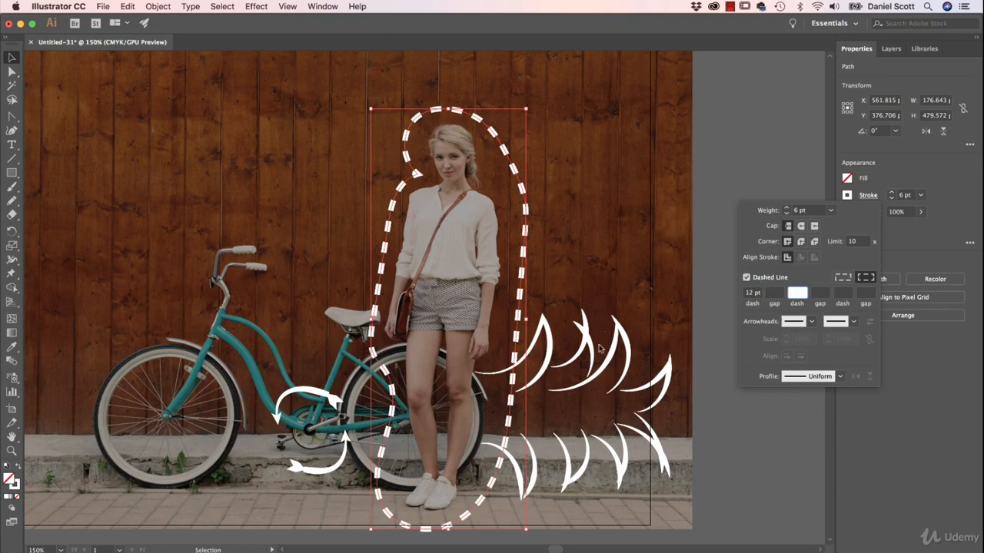
left_click(594, 275)
left_click(615, 245)
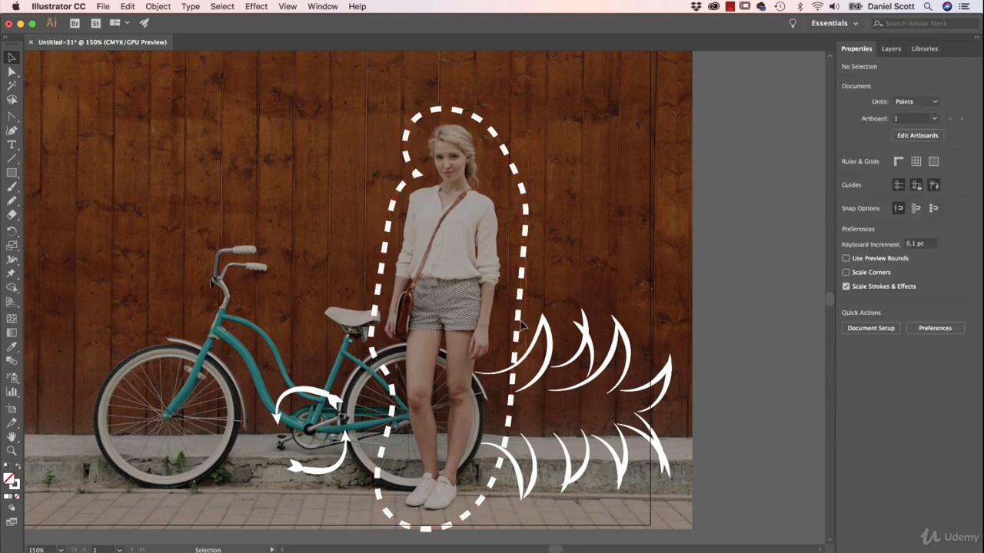
Step: Draw two wavy Pencil lines from the bicycle's handlebar grips toward the woman, together about 168 by 58 pt
left_click_drag(307, 292, 438, 296)
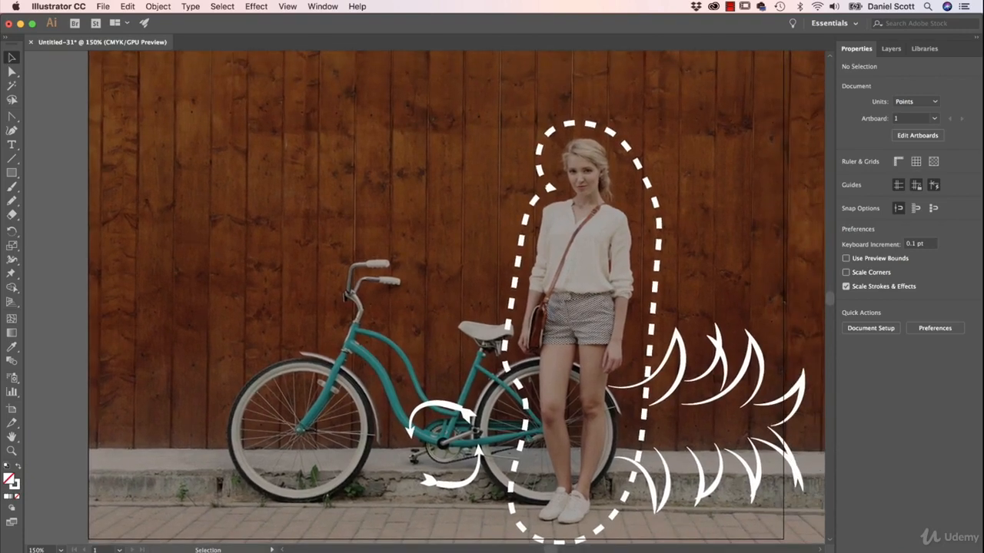
left_click(12, 200)
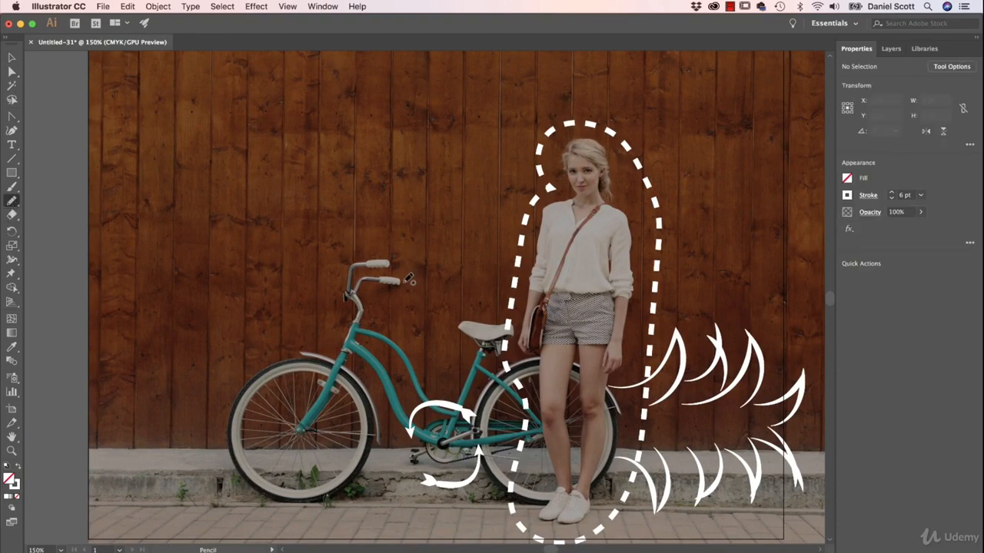
left_click_drag(407, 282, 538, 283)
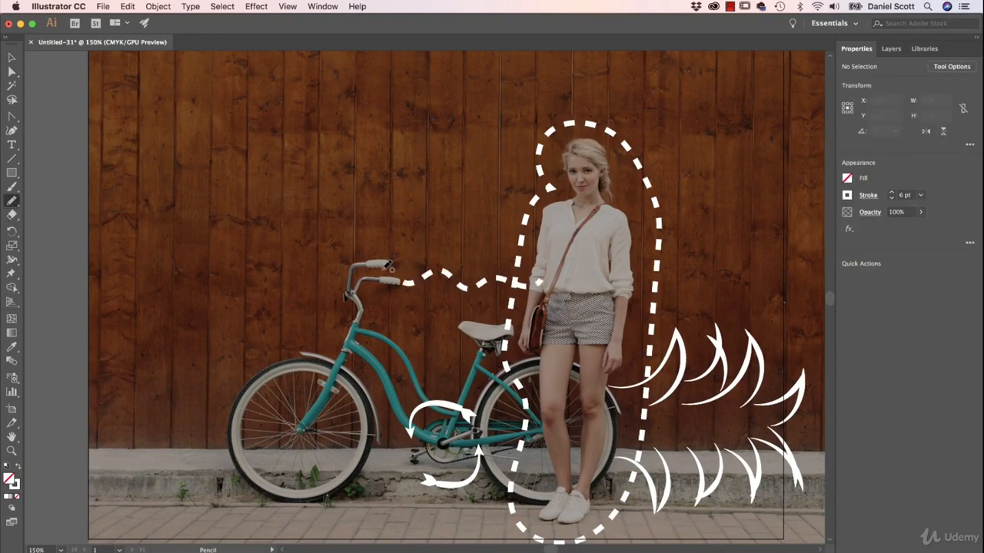
left_click_drag(398, 261, 516, 245)
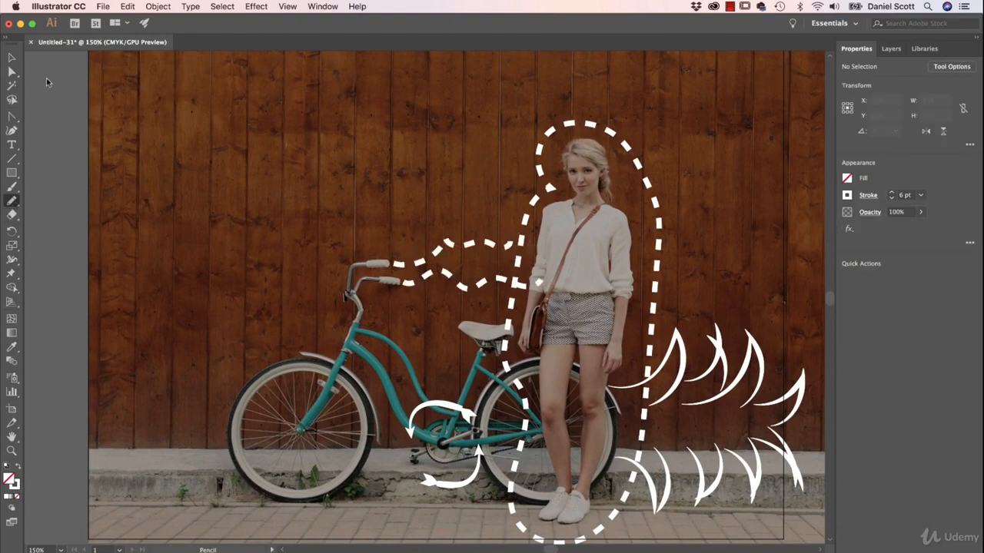
Step: Select both wavy handlebar lines, turn off their dashes and set the stroke weight to 4 pt
left_click(13, 57)
left_click_drag(446, 259, 475, 304)
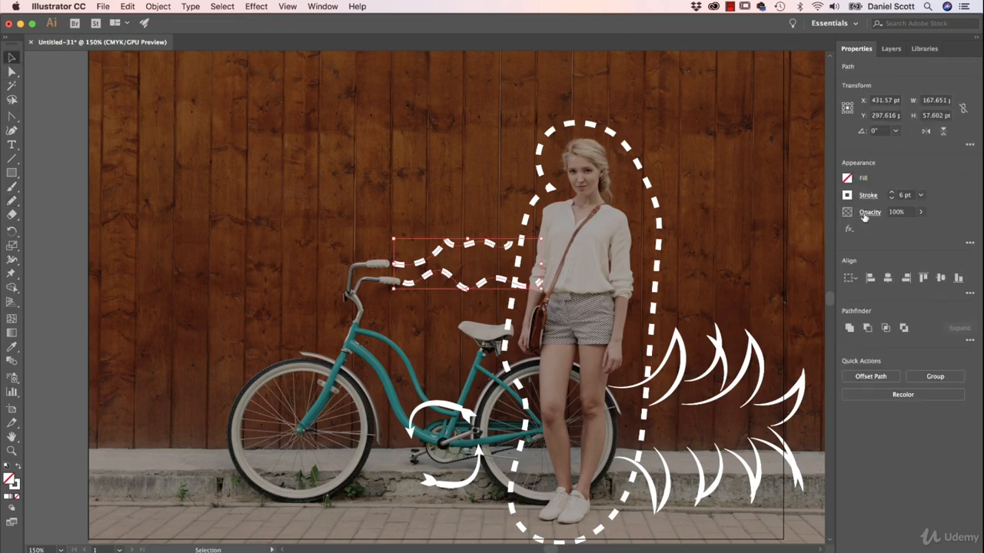
left_click(867, 196)
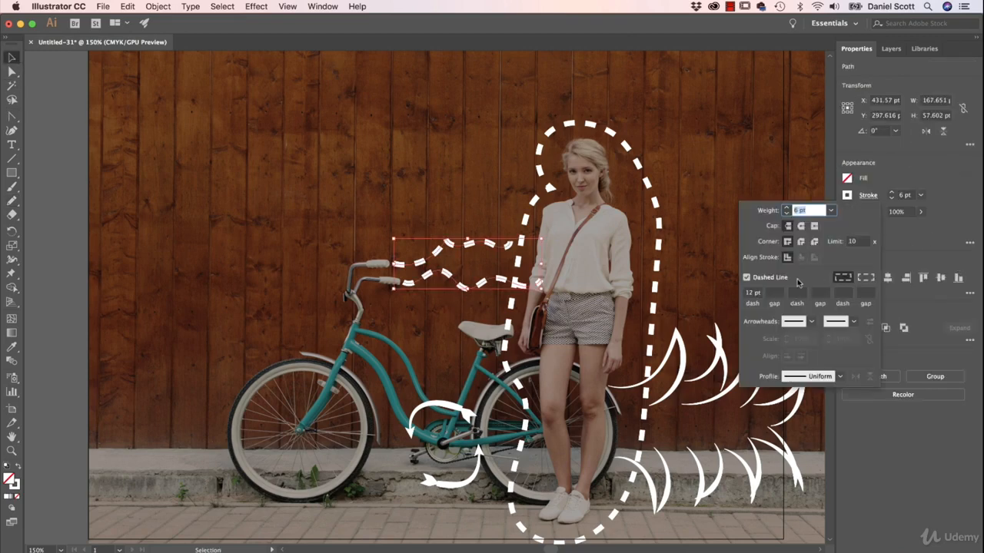
left_click(747, 278)
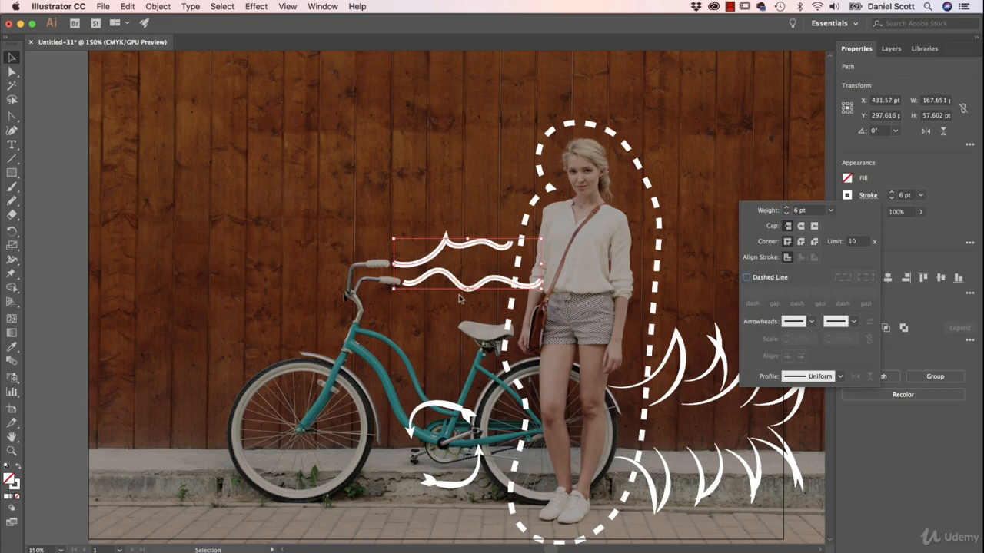
left_click(786, 214)
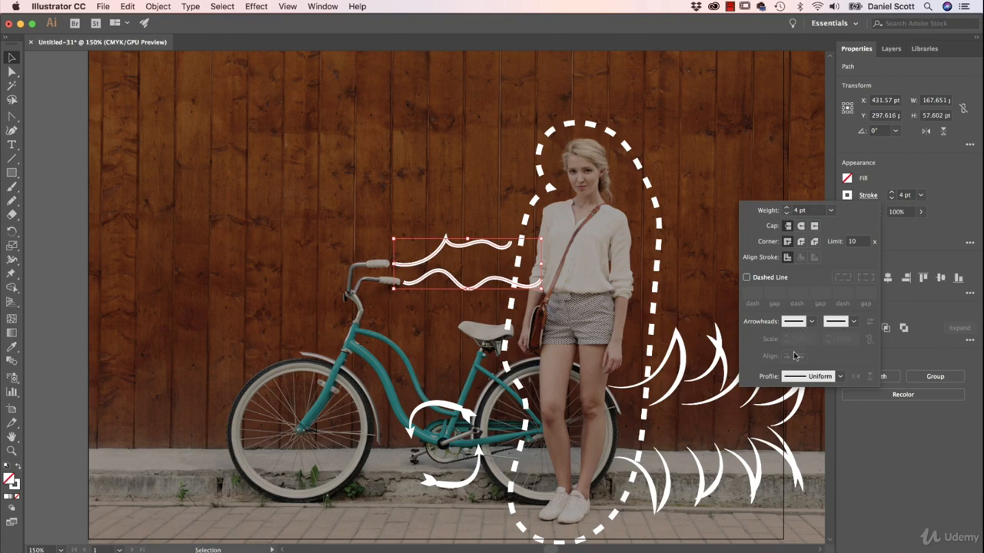
Step: Make the two wavy lines dashed with 0 pt dashes and 12 pt gaps
left_click(770, 278)
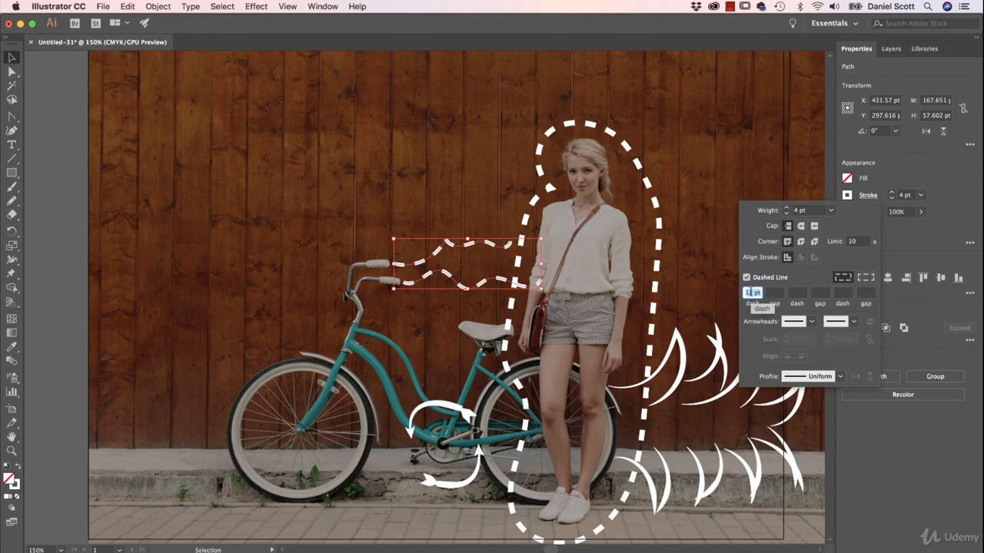
type("0")
key("Tab")
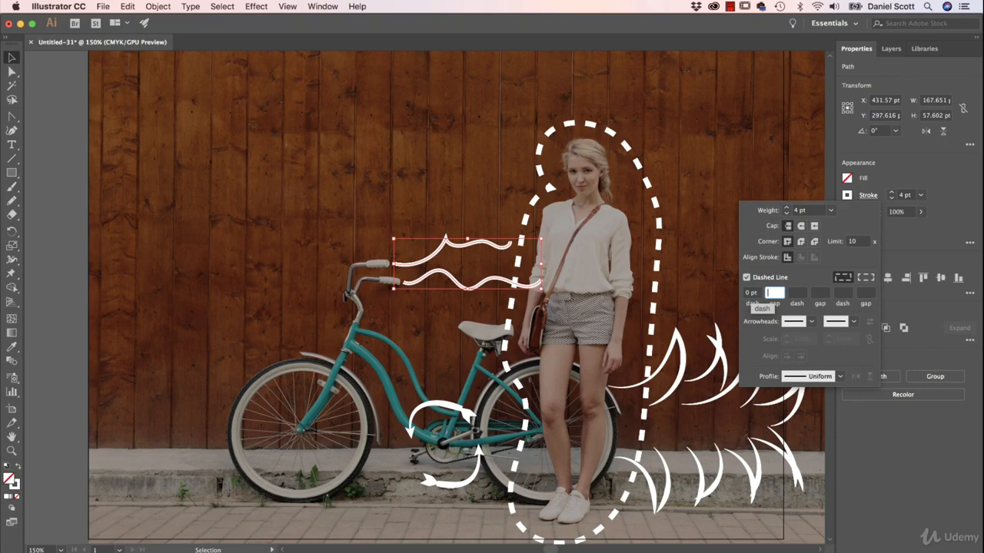
type("12")
key("Tab")
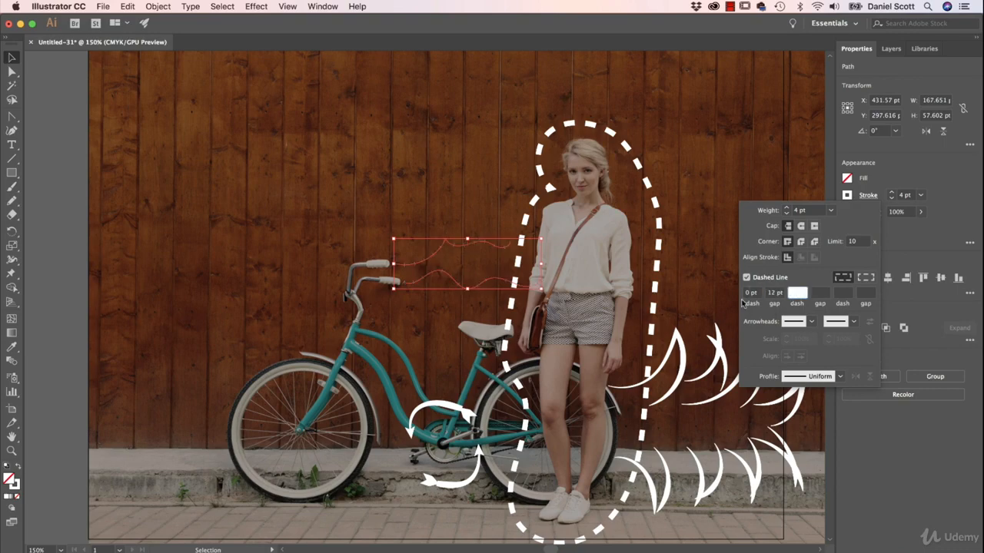
left_click(430, 255)
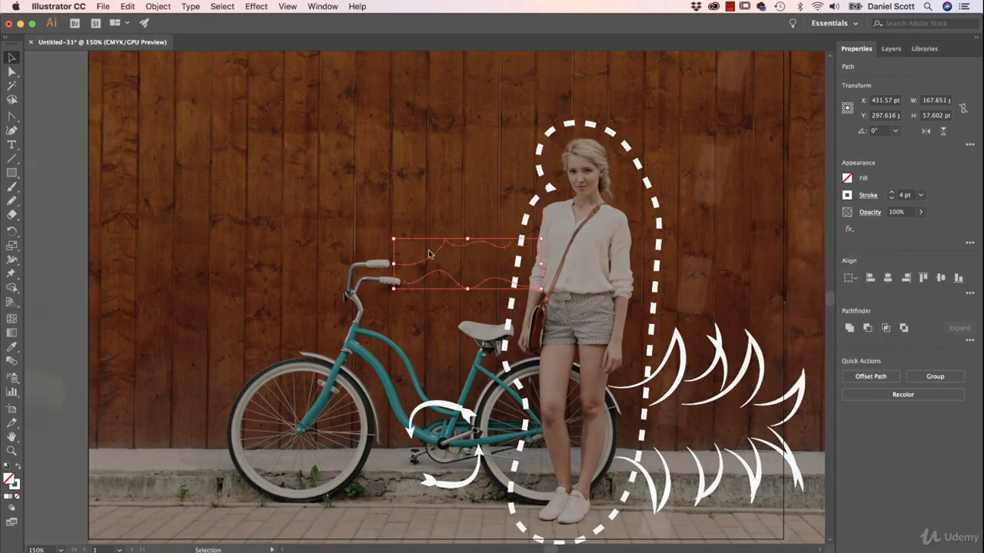
Step: Give the wavy lines round caps so their zero-length dashes form dots
key("super+=")
key("super+=")
key("super+=")
key("super+=")
key("super+=")
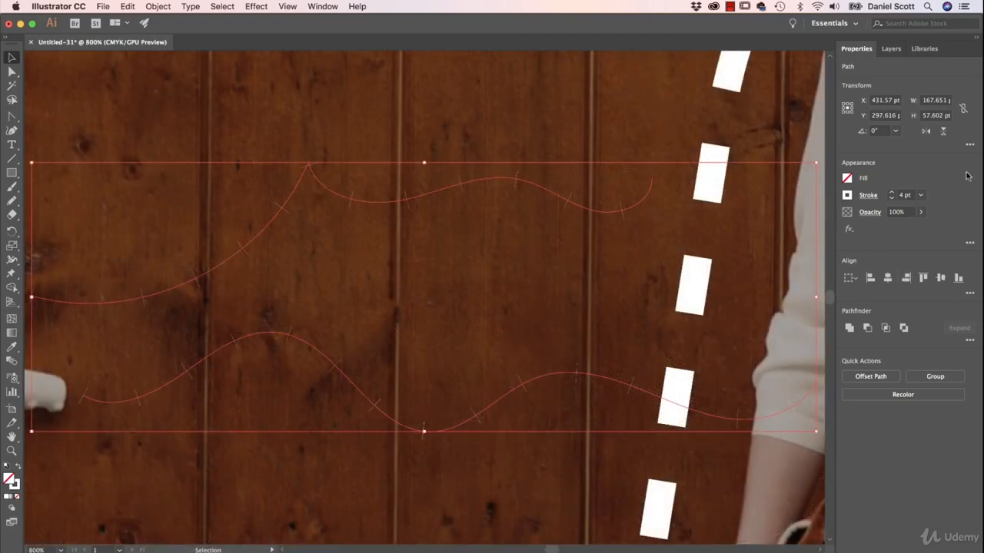
left_click(868, 196)
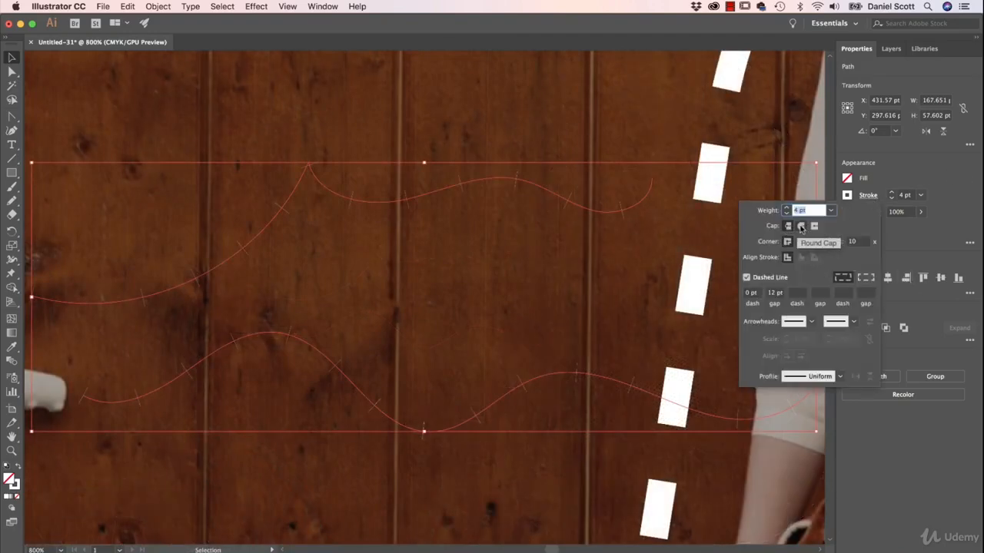
left_click(800, 226)
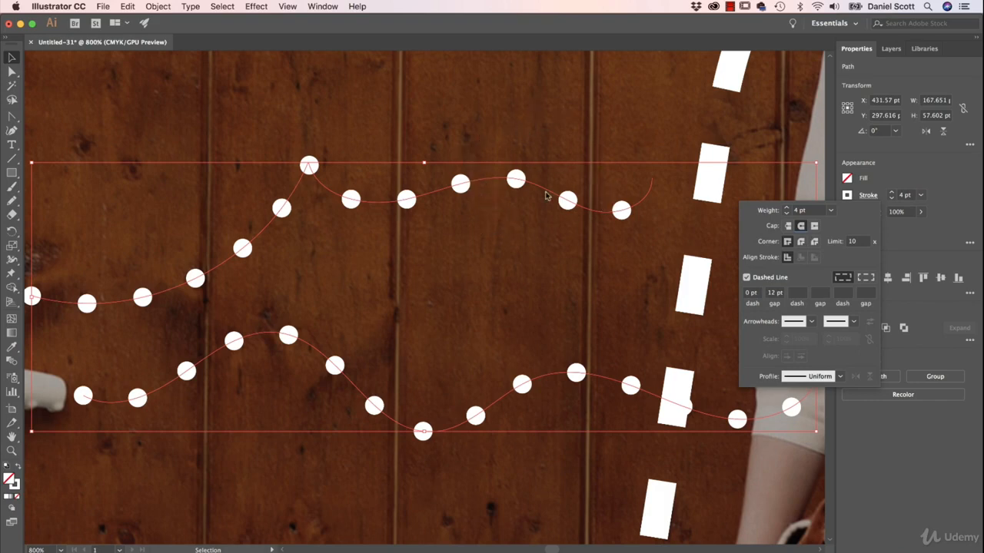
Step: Try gaps of 20 pt and 2 pt between the dots of the wavy lines
left_click(776, 294)
type("20")
key("Return")
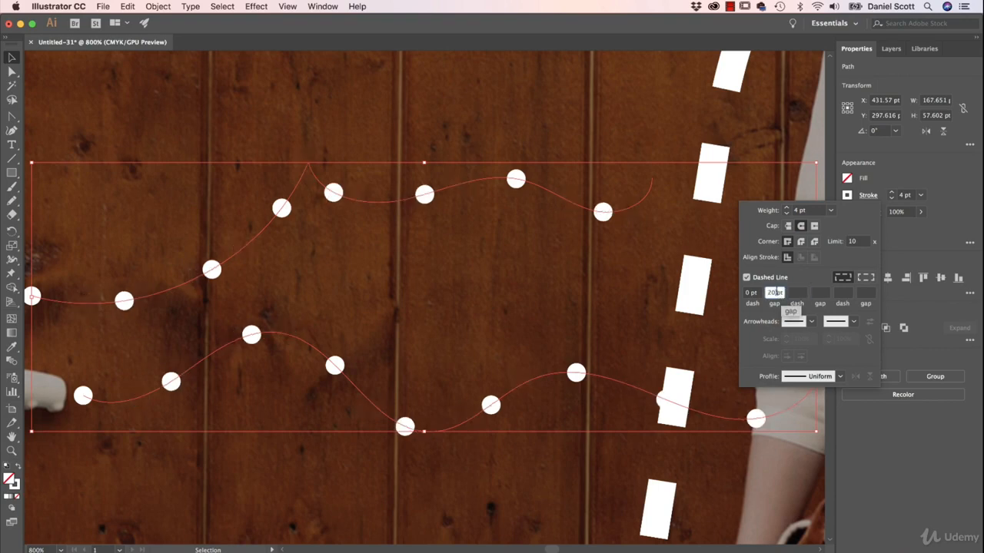
double_click(773, 292)
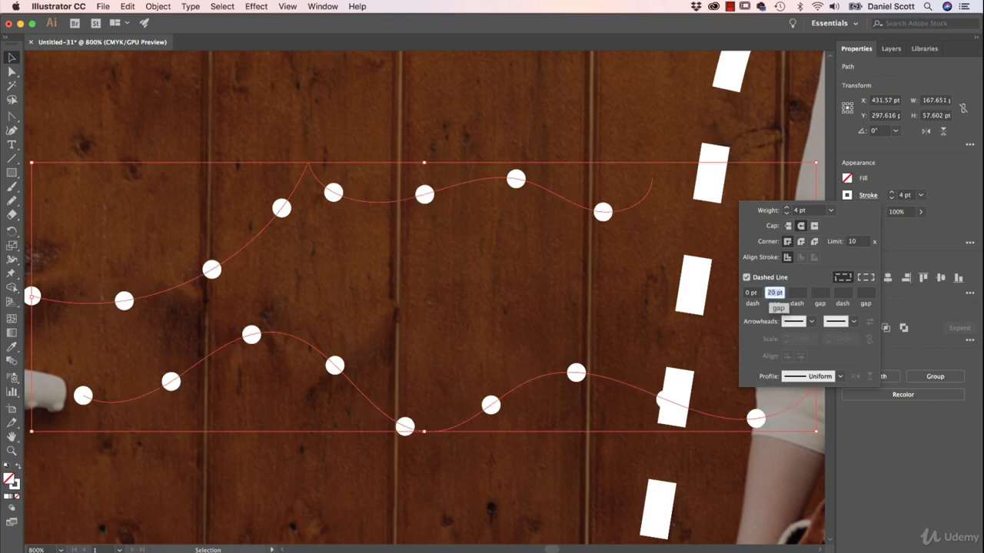
type("2")
key("Tab")
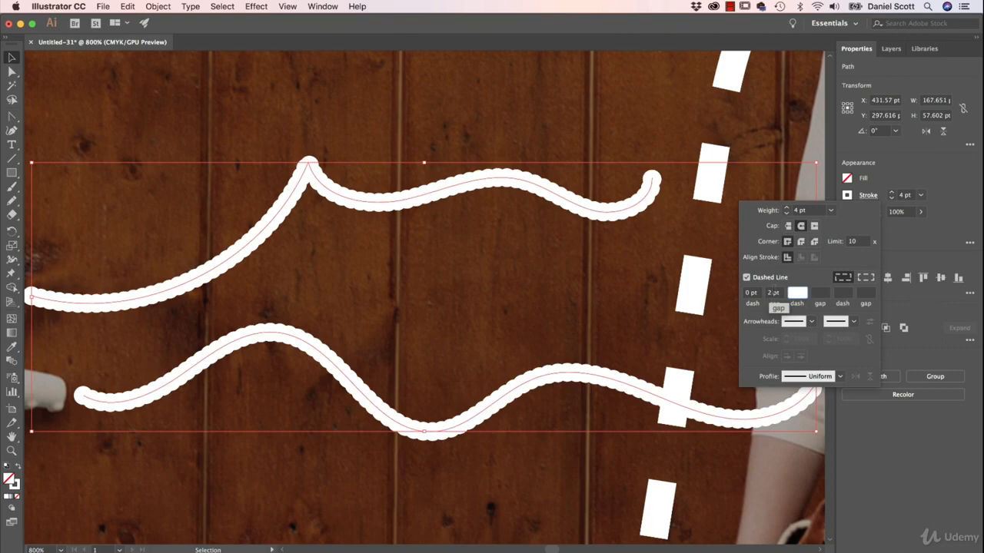
Step: Set the gap between the wavy lines' dots to 10 pt and clear the selection
double_click(772, 293)
type("10")
key("Tab")
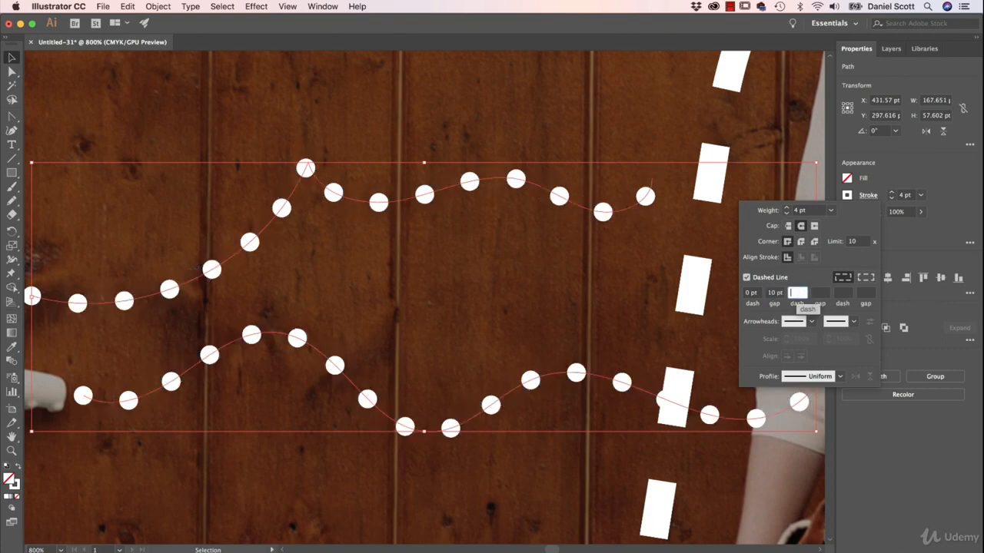
left_click(471, 323)
key("super+minus")
key("super+minus")
key("super+minus")
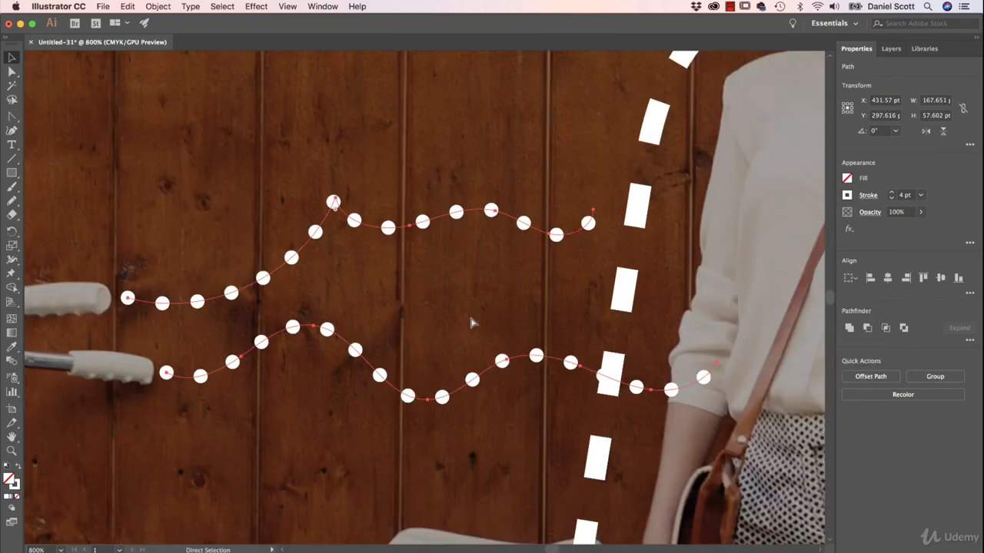
key("super+0")
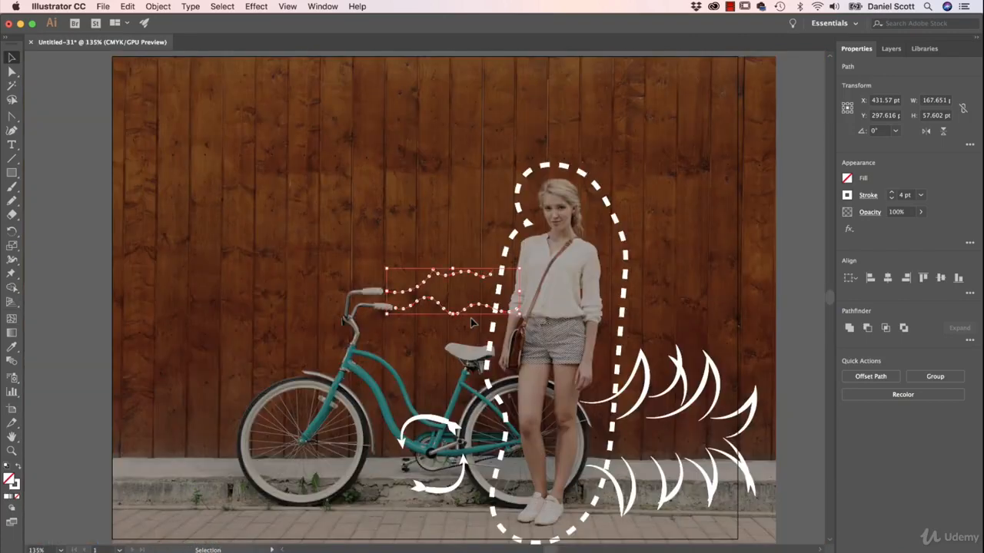
left_click(56, 296)
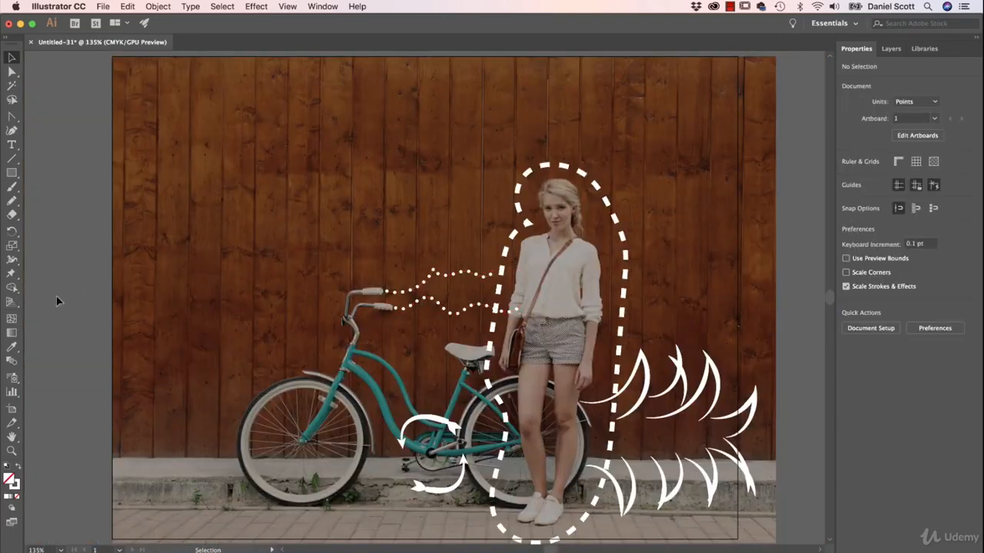